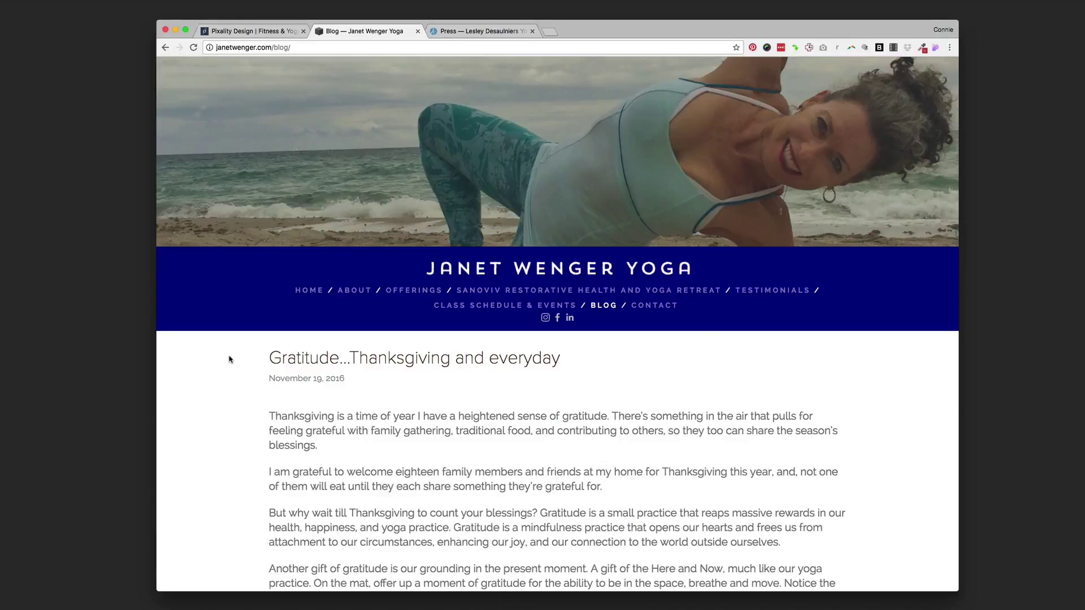
scroll(229, 360, down, 5)
scroll(229, 359, down, 20)
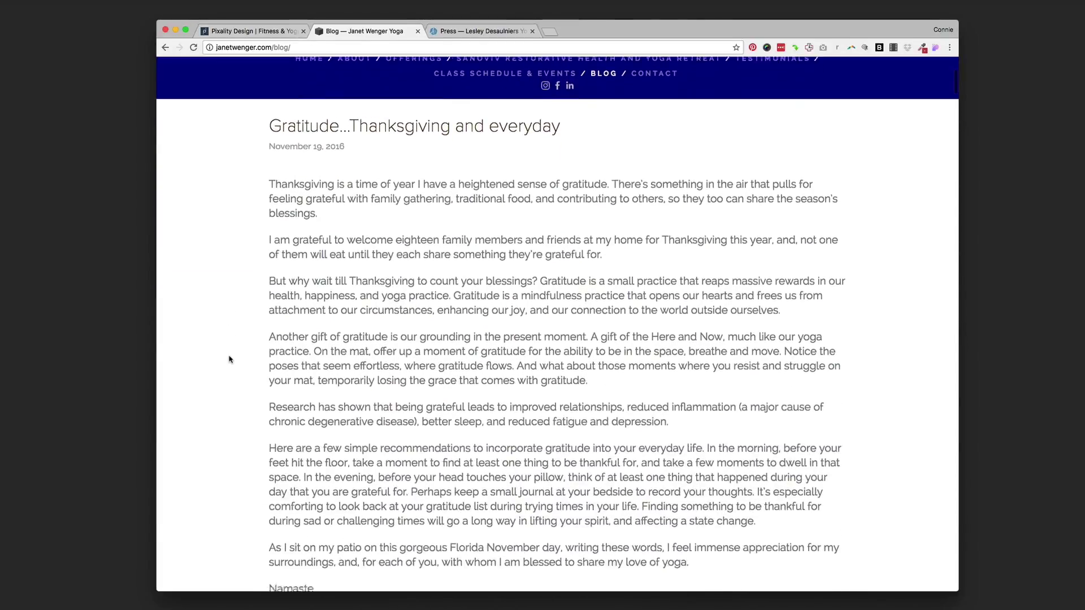
scroll(229, 360, down, 20)
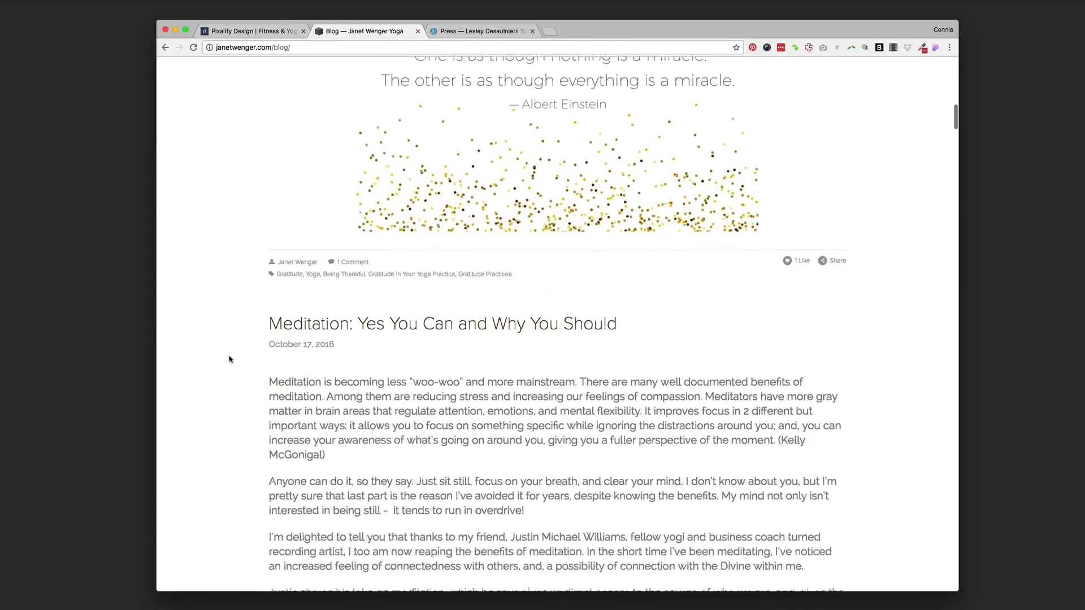
scroll(229, 359, down, 16)
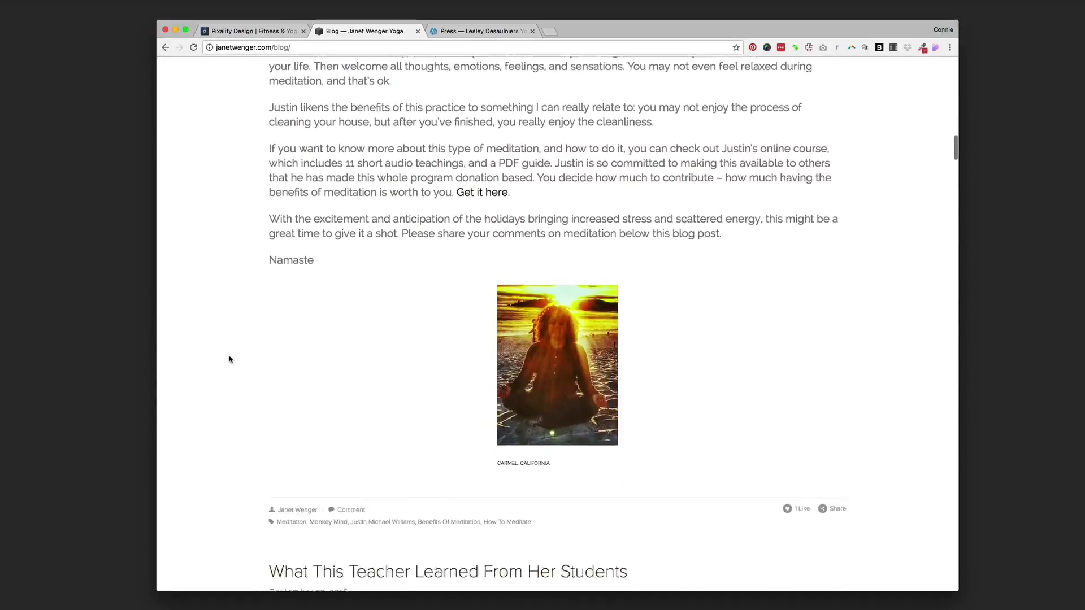
scroll(229, 359, down, 17)
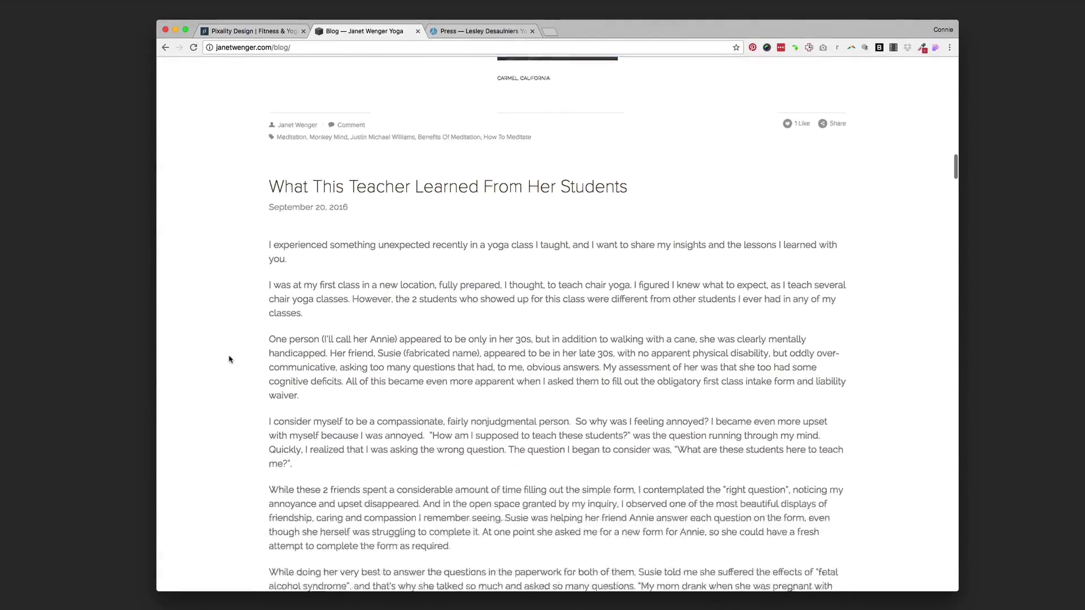
scroll(229, 359, down, 5)
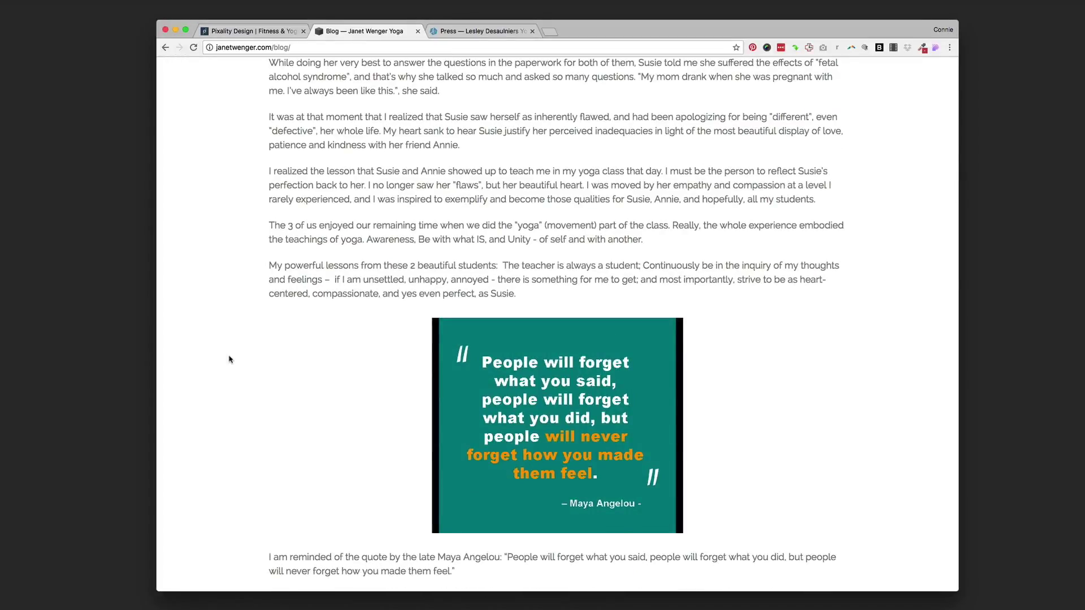
scroll(229, 359, down, 9)
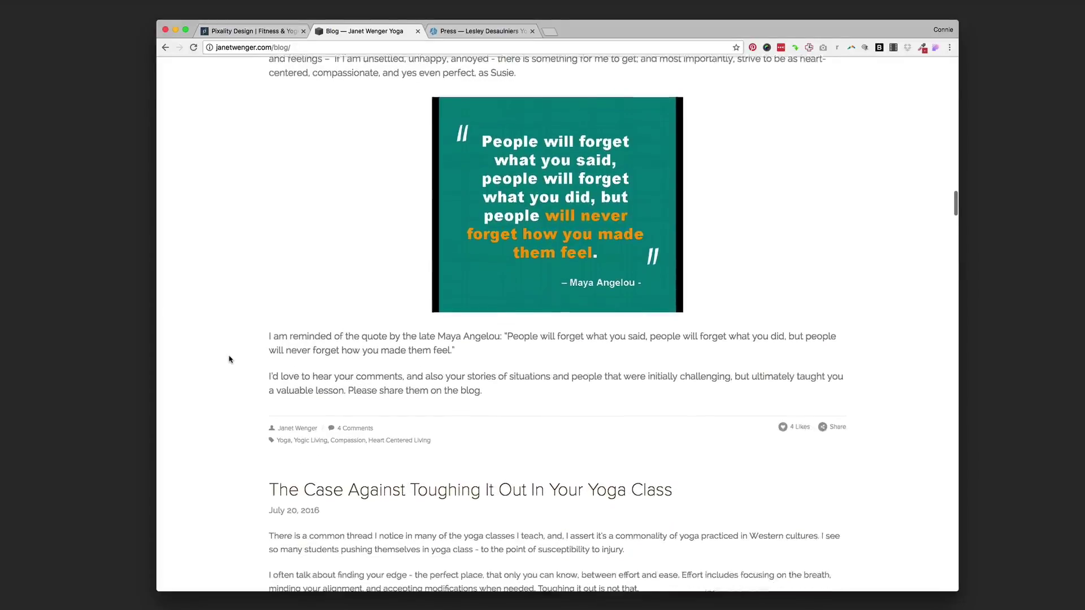
scroll(229, 360, up, 20)
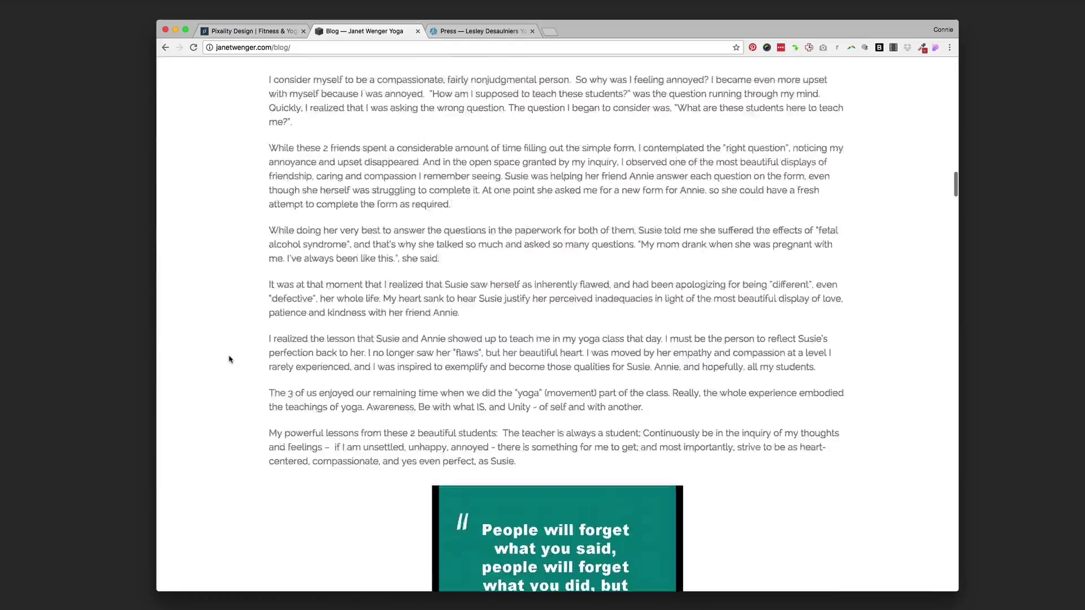
scroll(229, 359, up, 20)
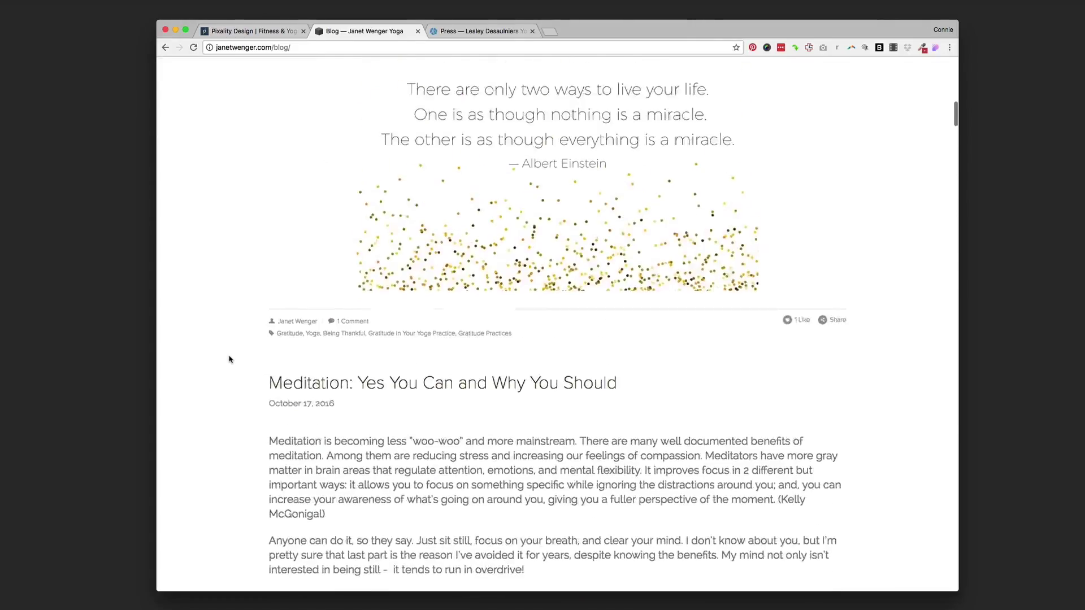
scroll(229, 360, up, 15)
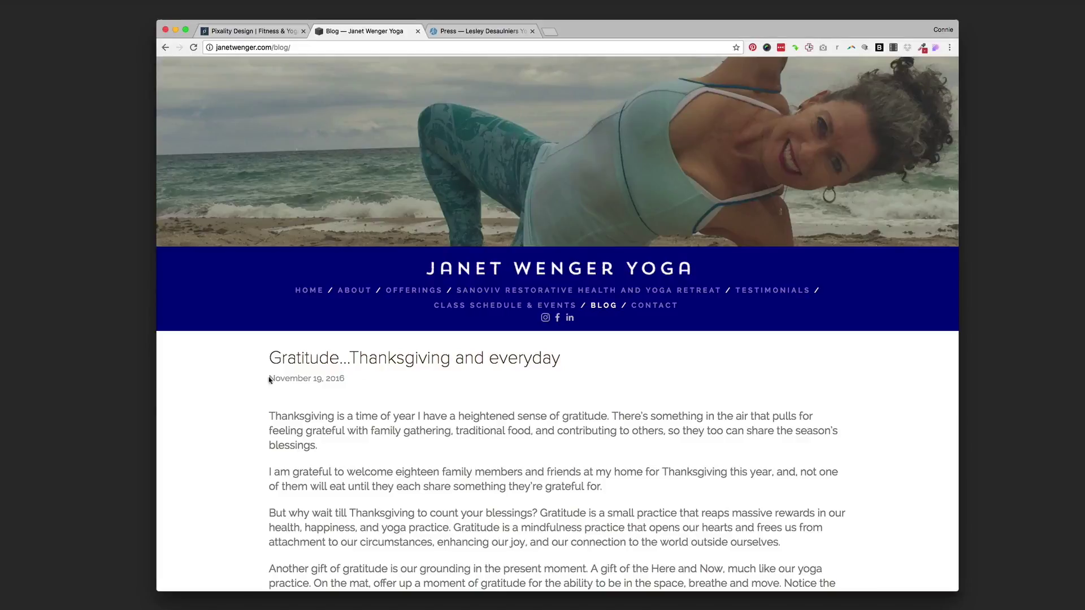
scroll(265, 465, down, 6)
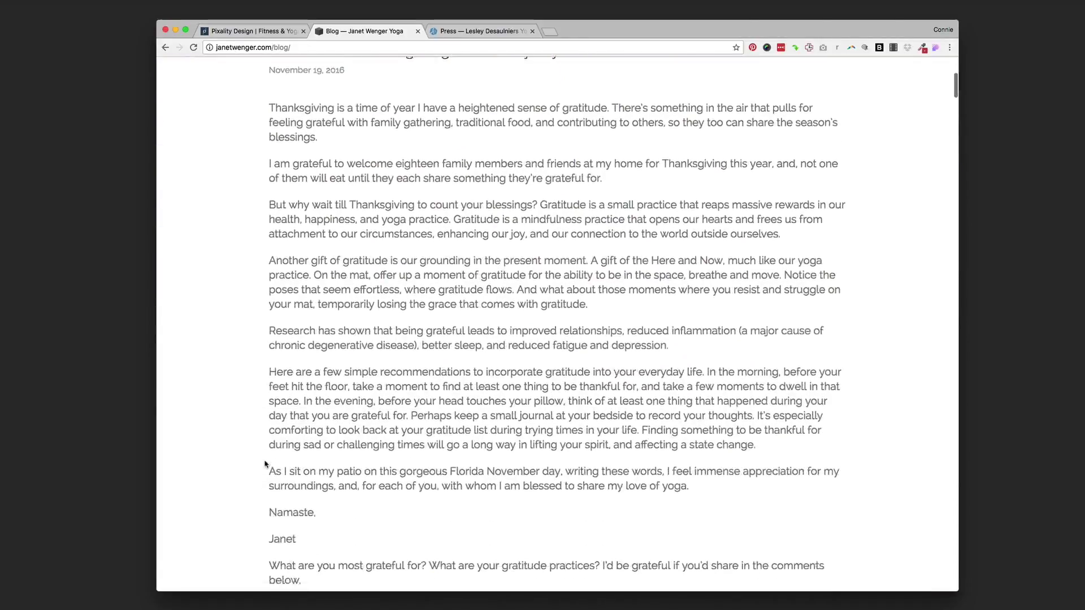
scroll(265, 464, up, 6)
scroll(265, 465, up, 1)
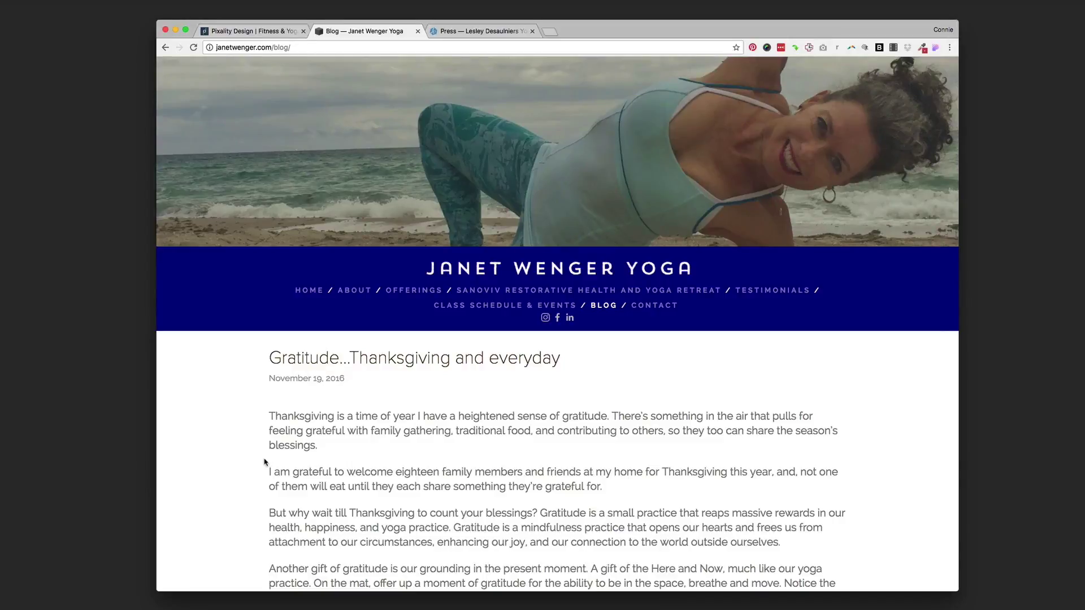
- Switch to the Pixality Design site's blog and scroll through a post
click(264, 31)
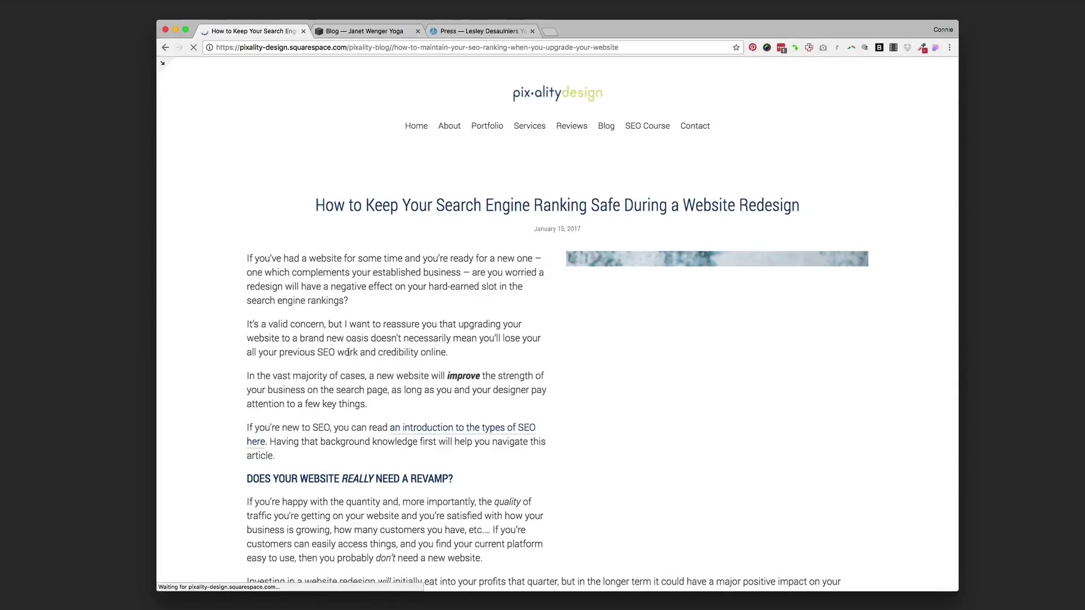
scroll(349, 352, down, 10)
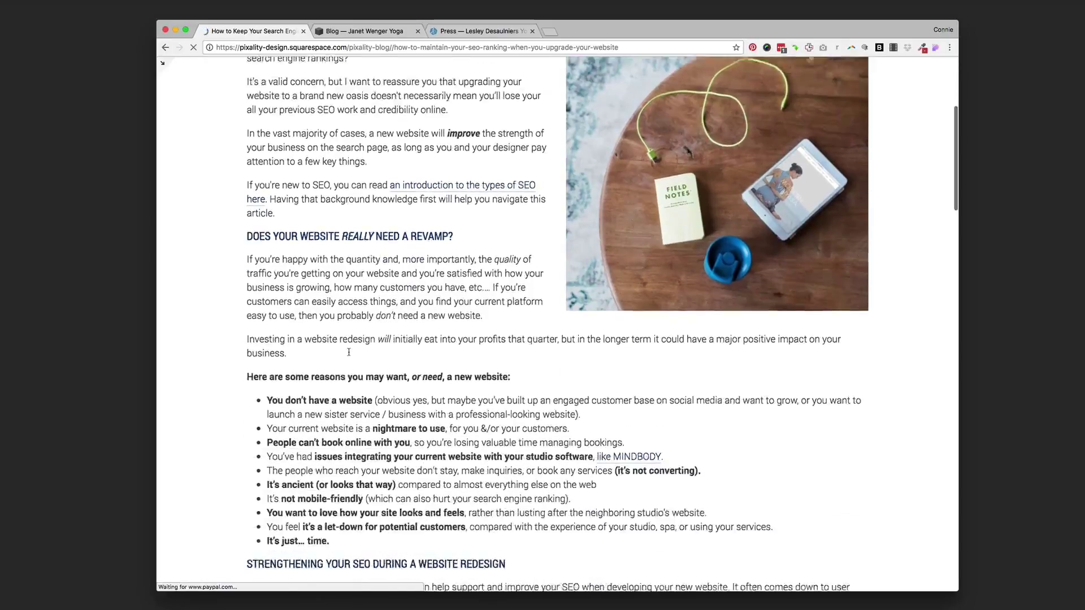
scroll(348, 353, down, 13)
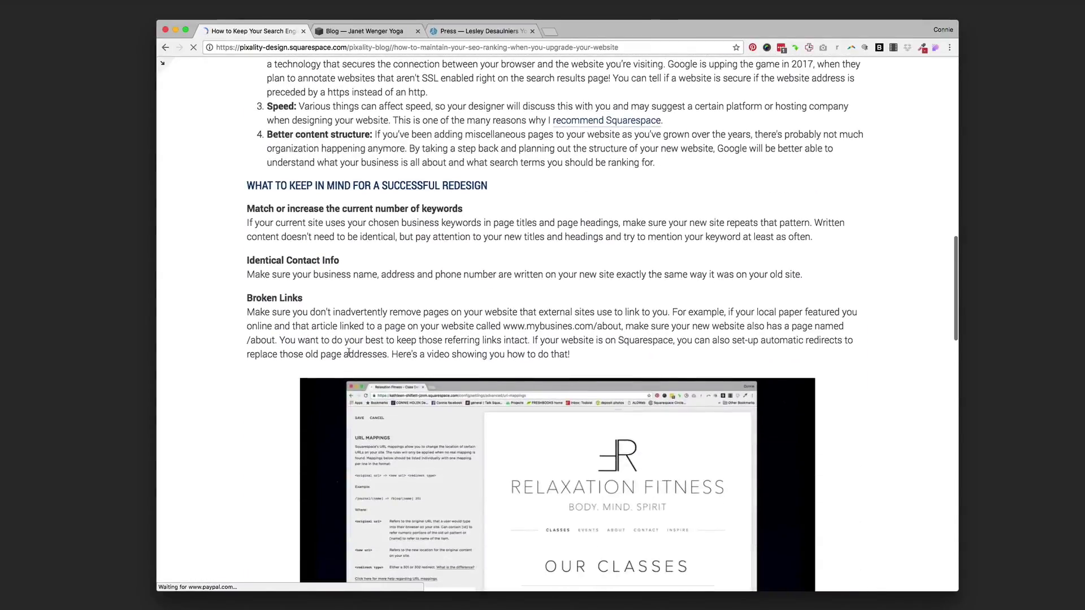
scroll(413, 399, down, 12)
scroll(410, 398, up, 5)
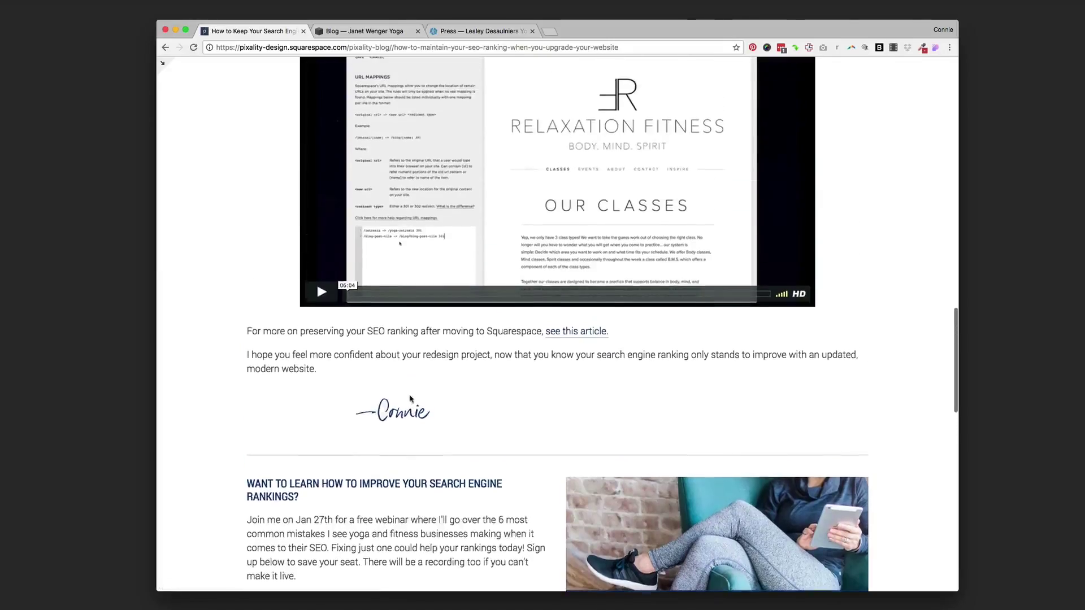
scroll(411, 398, down, 4)
scroll(411, 398, down, 12)
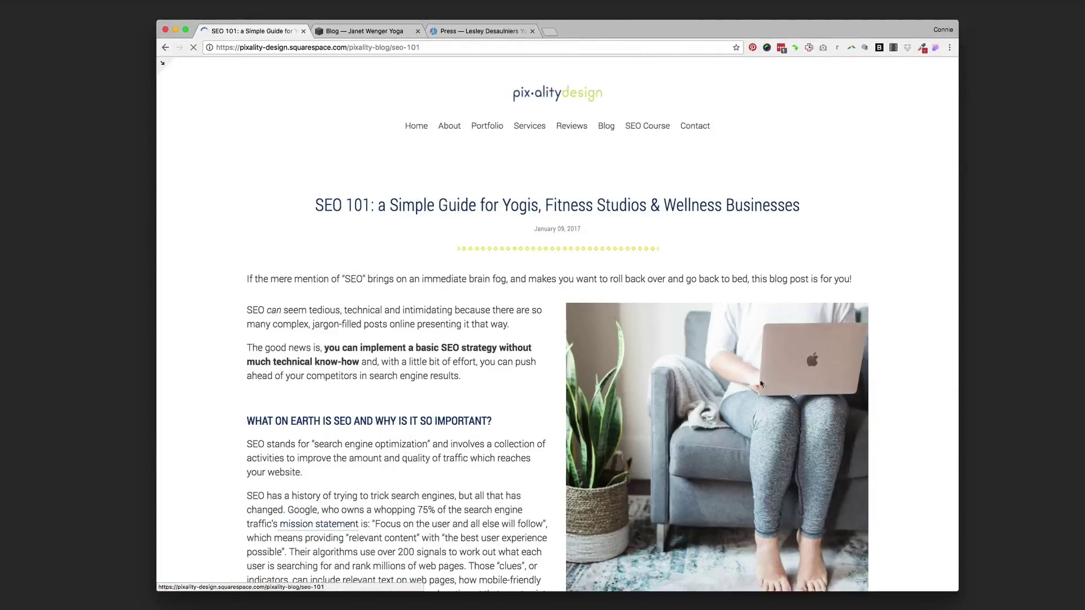
- Back on the blog grid, open the 'How to Choose the Best Image' post and return
click(606, 126)
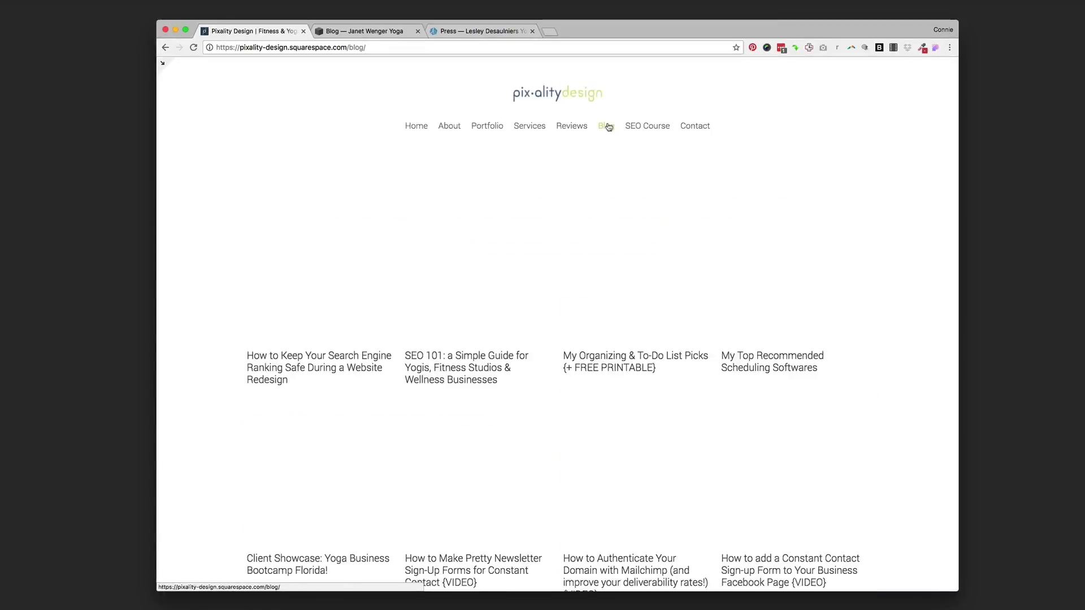
scroll(580, 275, down, 7)
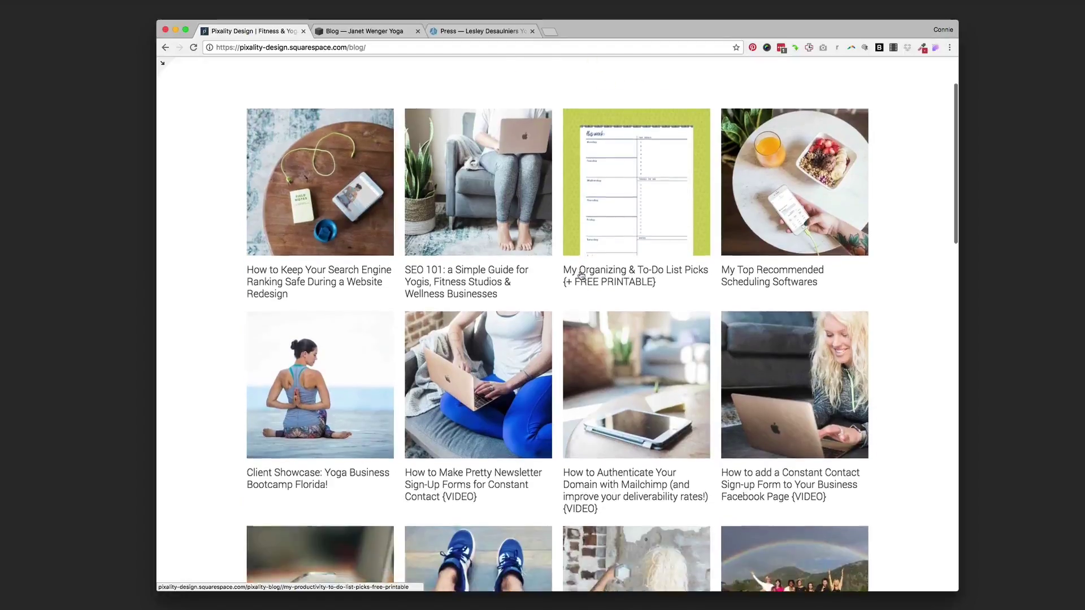
scroll(581, 275, down, 2)
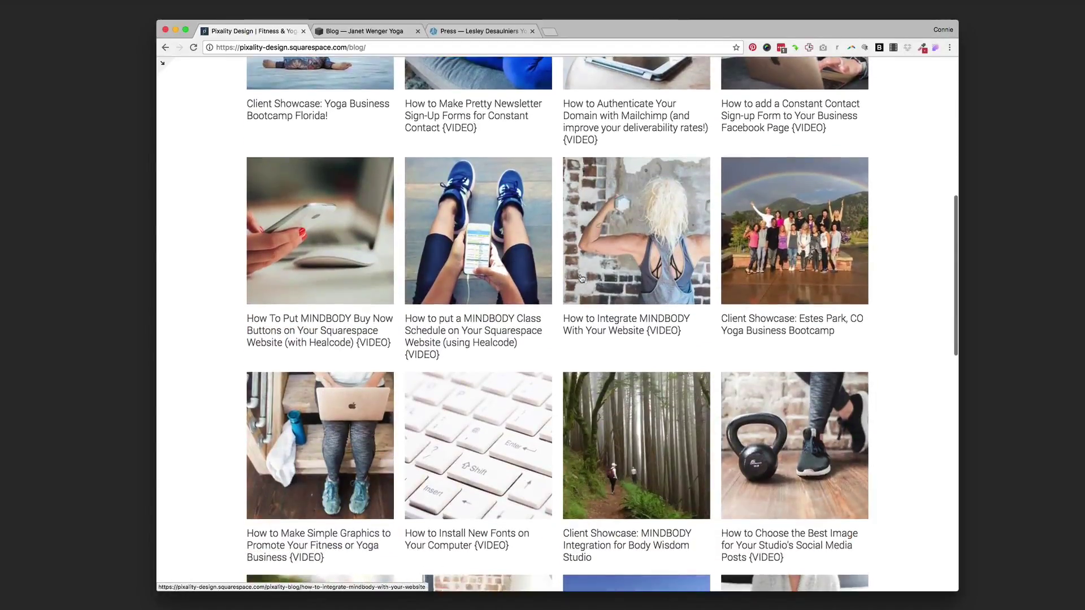
click(789, 534)
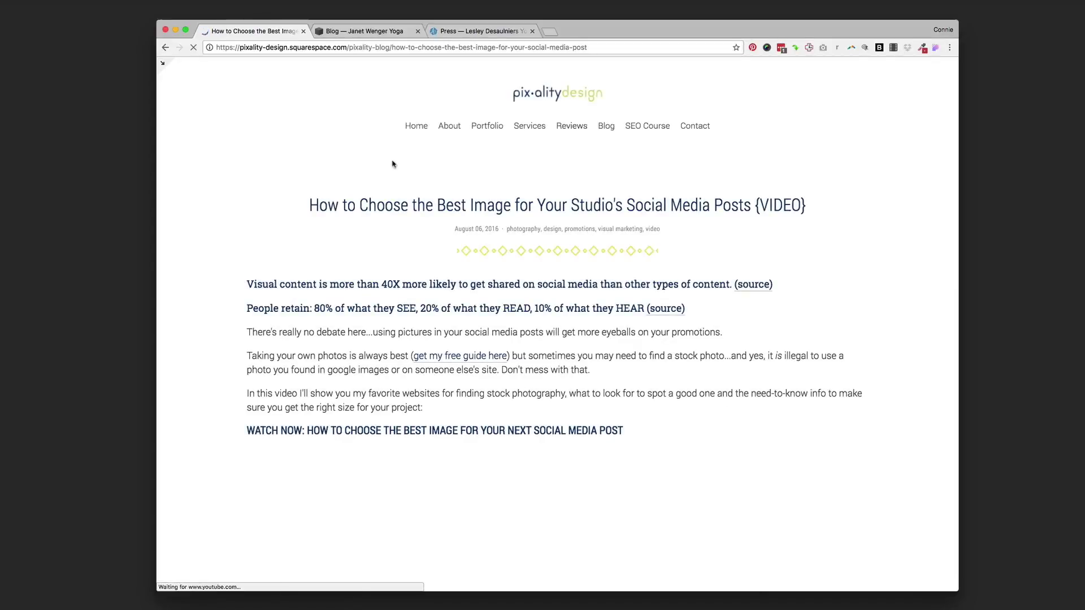
click(607, 127)
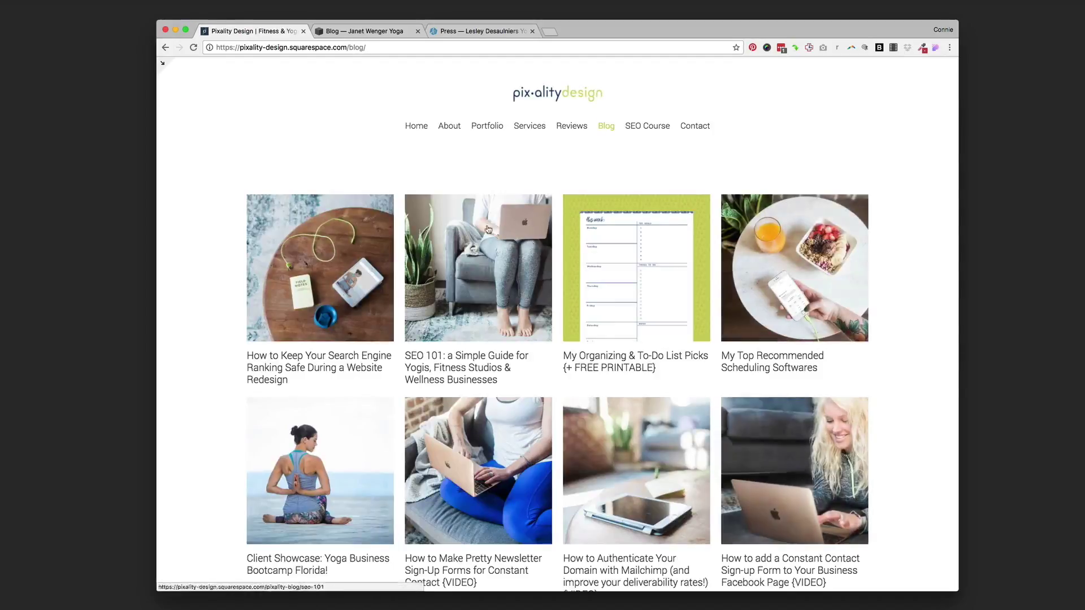
- Open the site's Pages panel and scroll through the page list
click(164, 65)
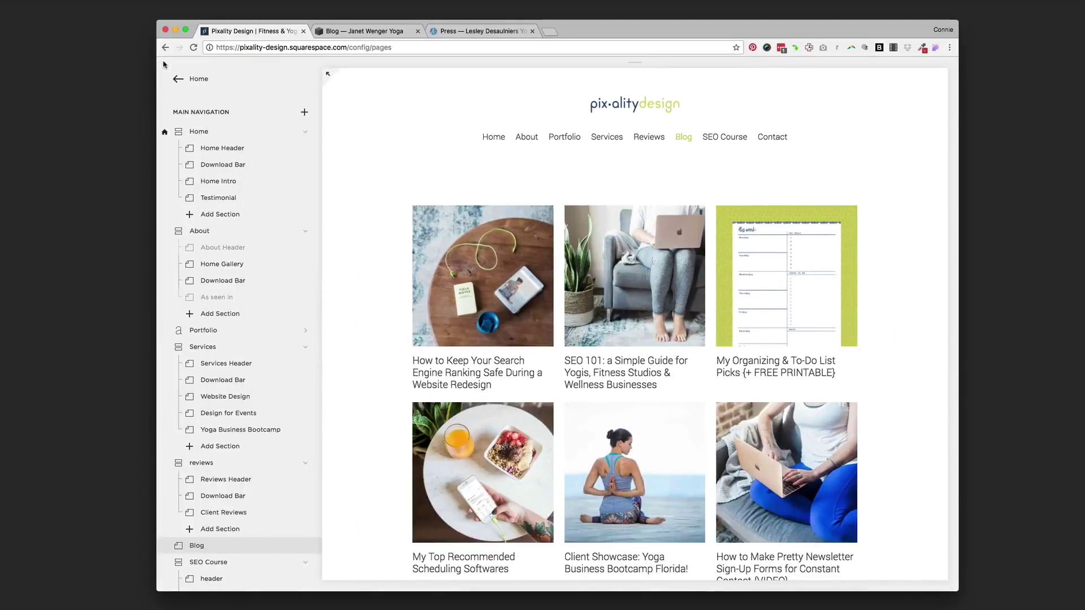
scroll(210, 153, down, 5)
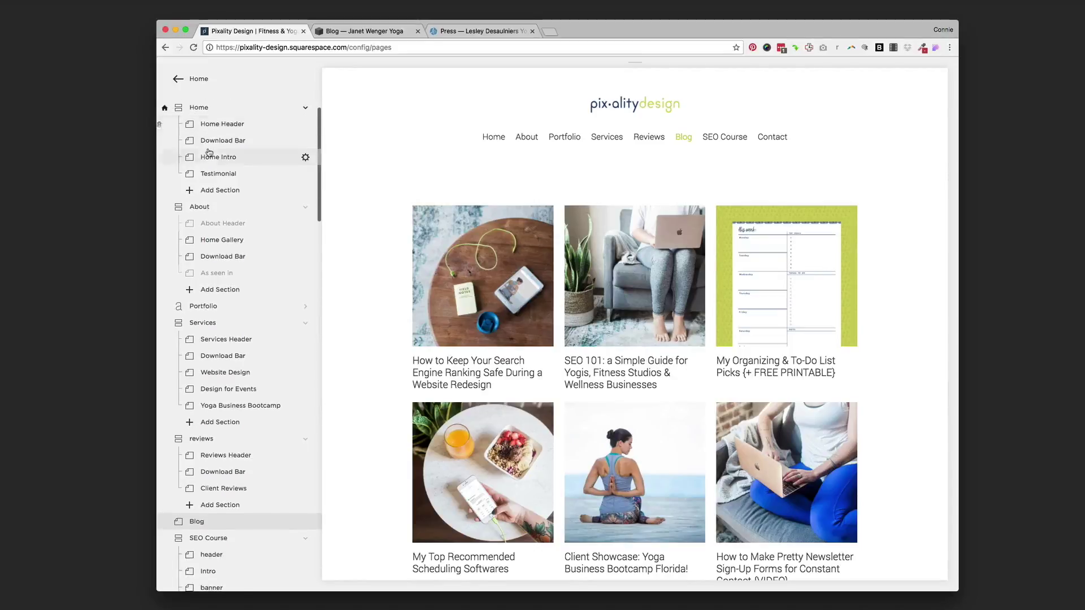
scroll(210, 153, down, 3)
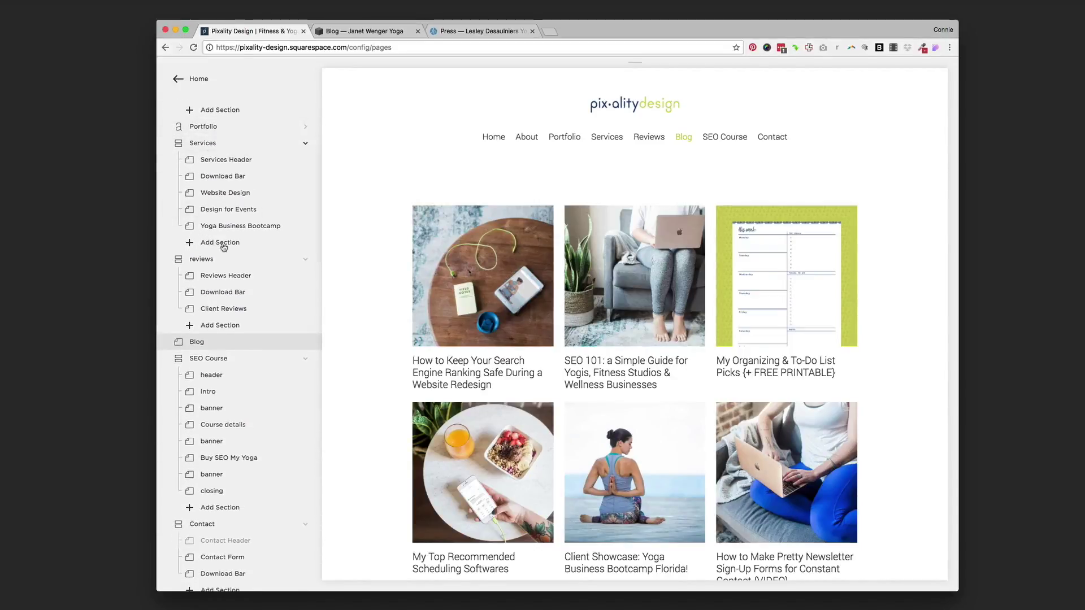
scroll(220, 258, down, 2)
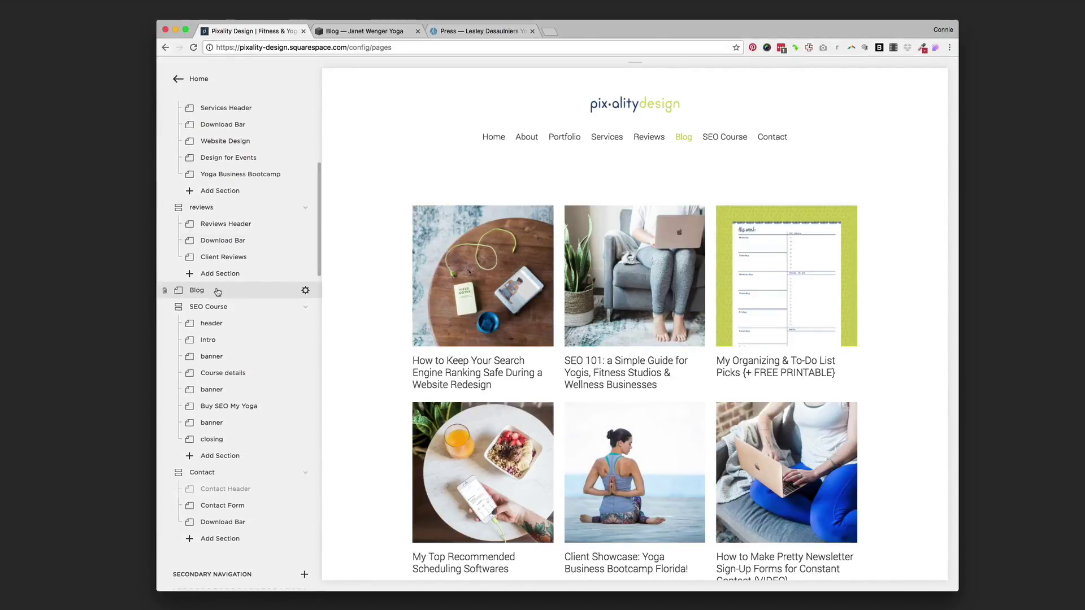
scroll(218, 292, up, 10)
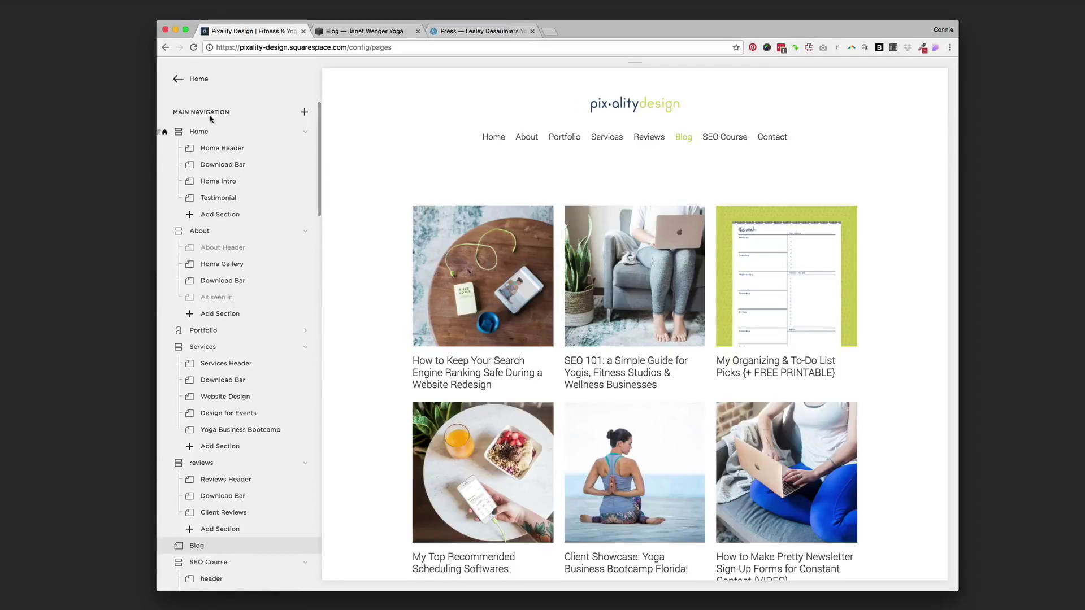
scroll(221, 224, down, 11)
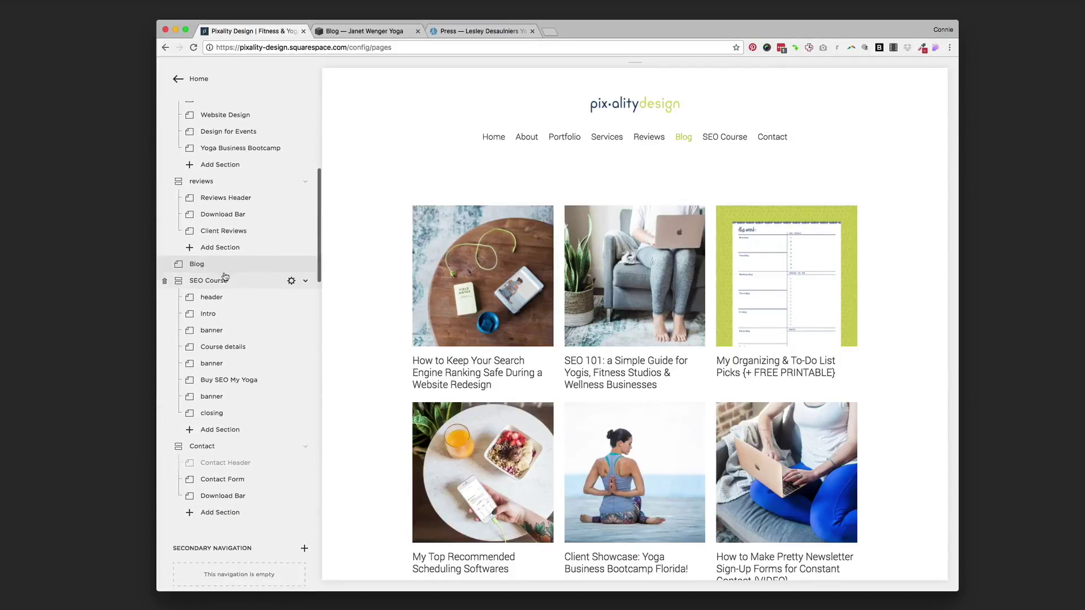
scroll(227, 269, up, 5)
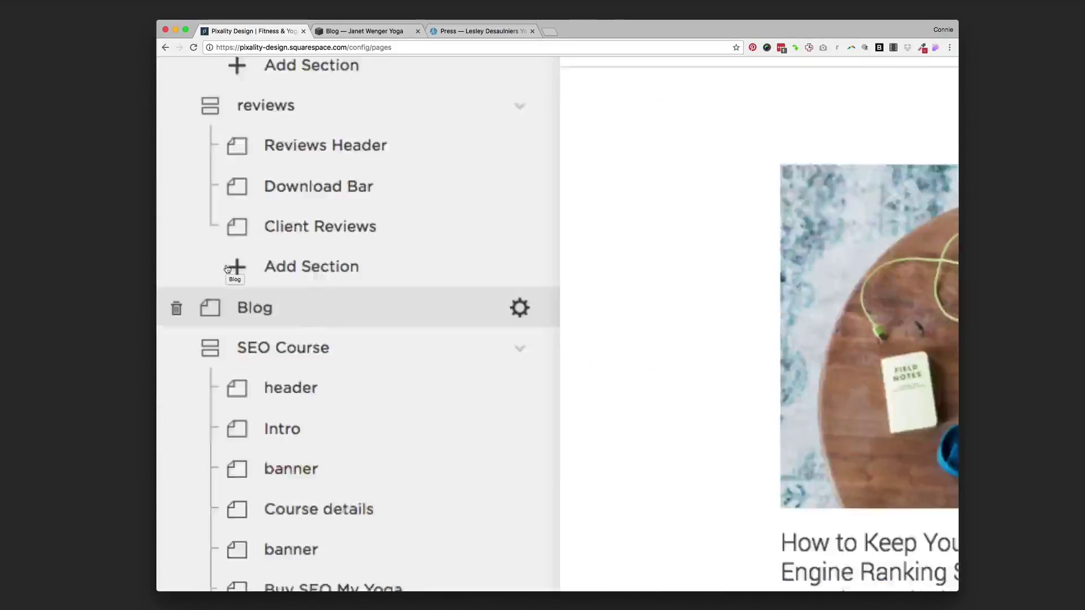
scroll(208, 343, up, 1)
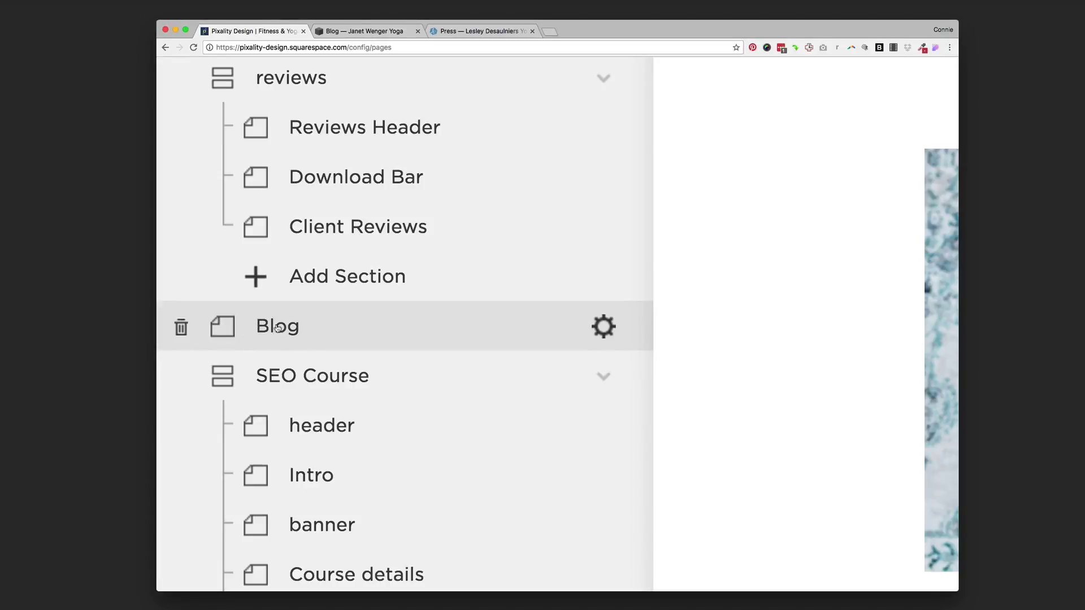
- Reset the browser zoom and scroll the Pages list down to Active website pages
key(super+0)
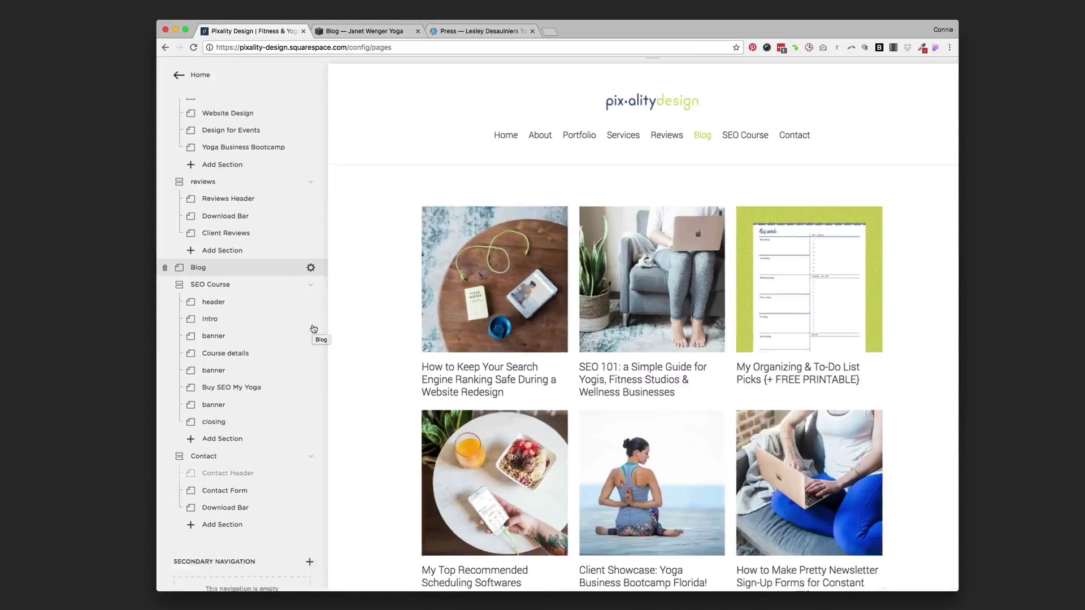
scroll(263, 316, down, 3)
scroll(262, 317, down, 12)
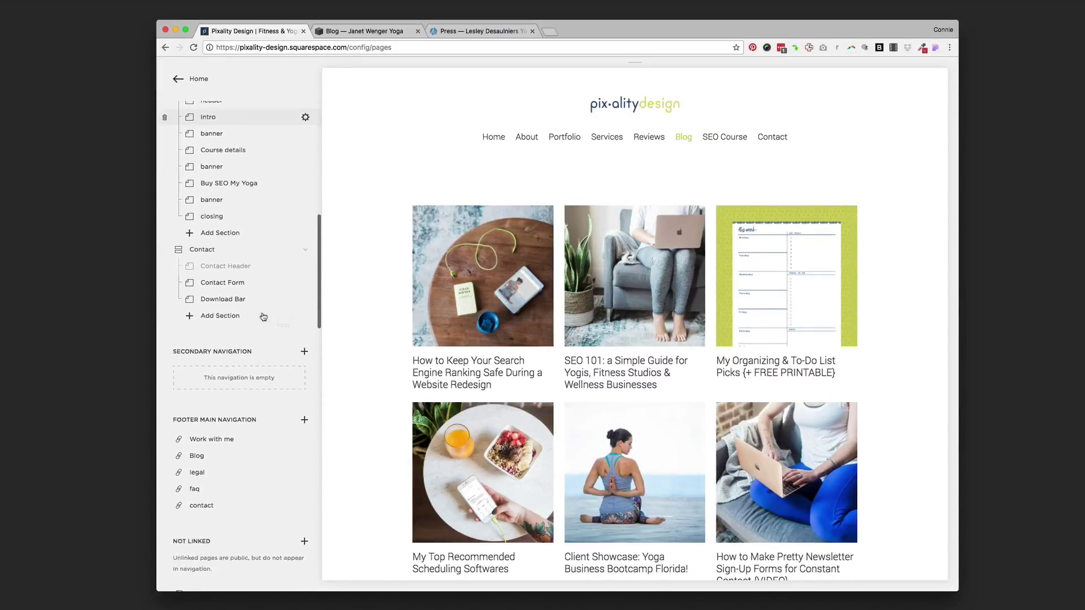
scroll(262, 316, down, 4)
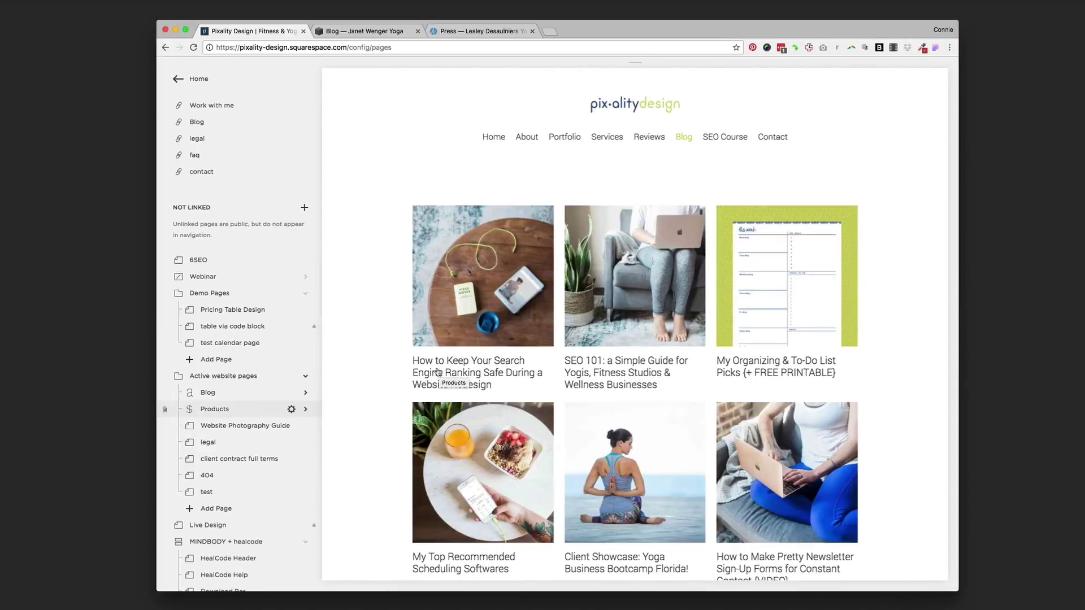
- Open the Blog collection's post list and scroll through it
click(308, 393)
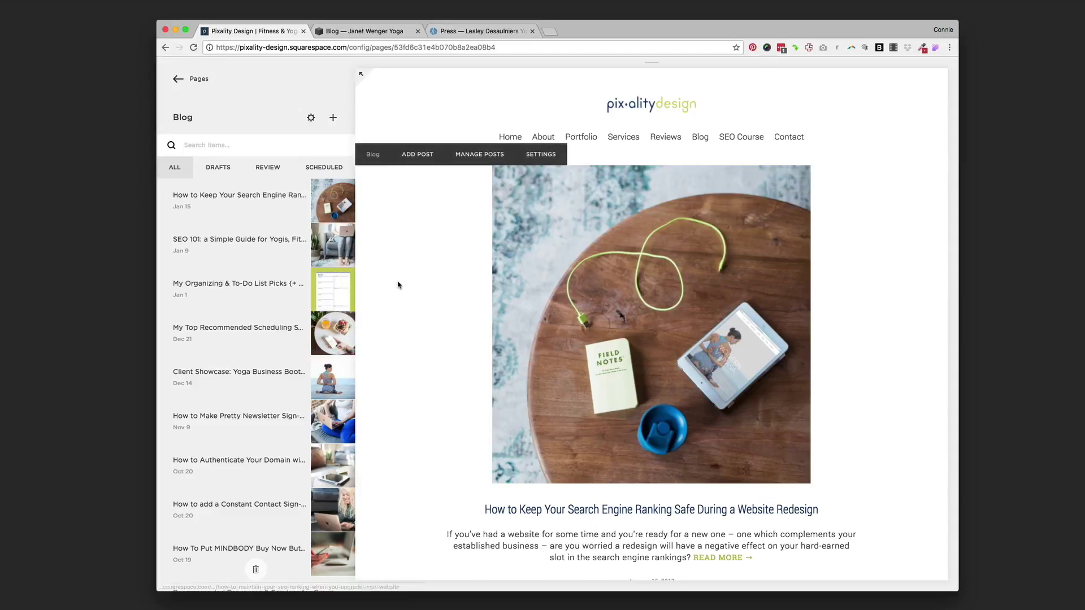
scroll(412, 292, down, 5)
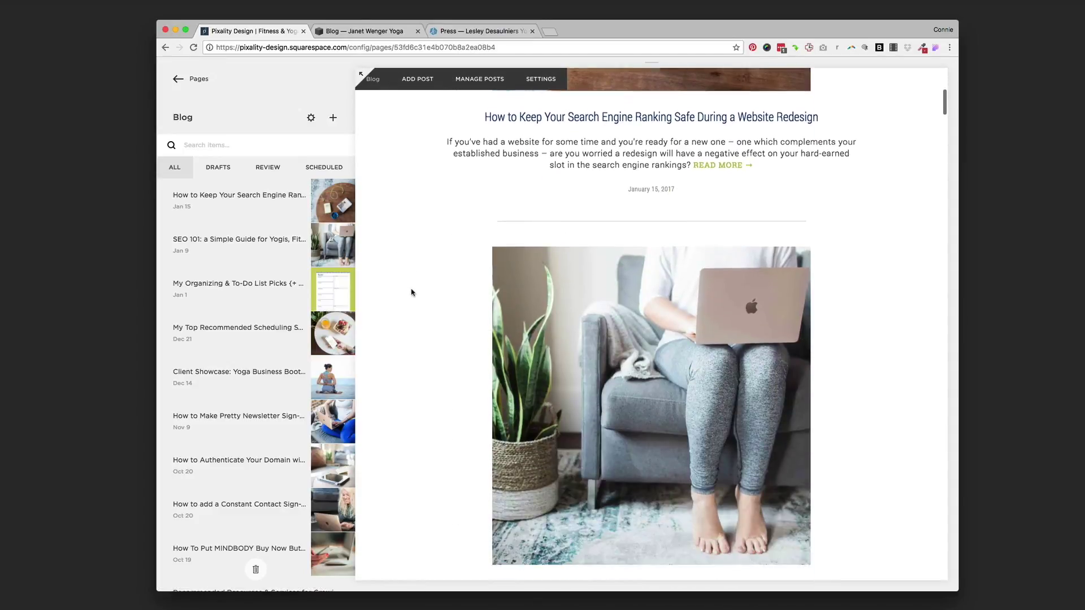
scroll(412, 292, down, 10)
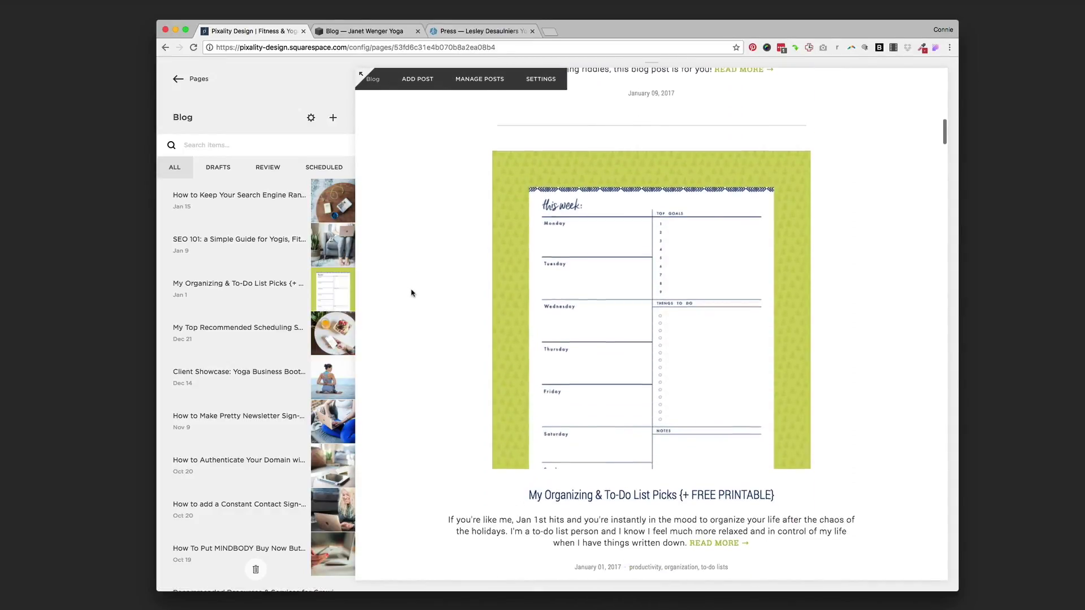
scroll(411, 292, up, 10)
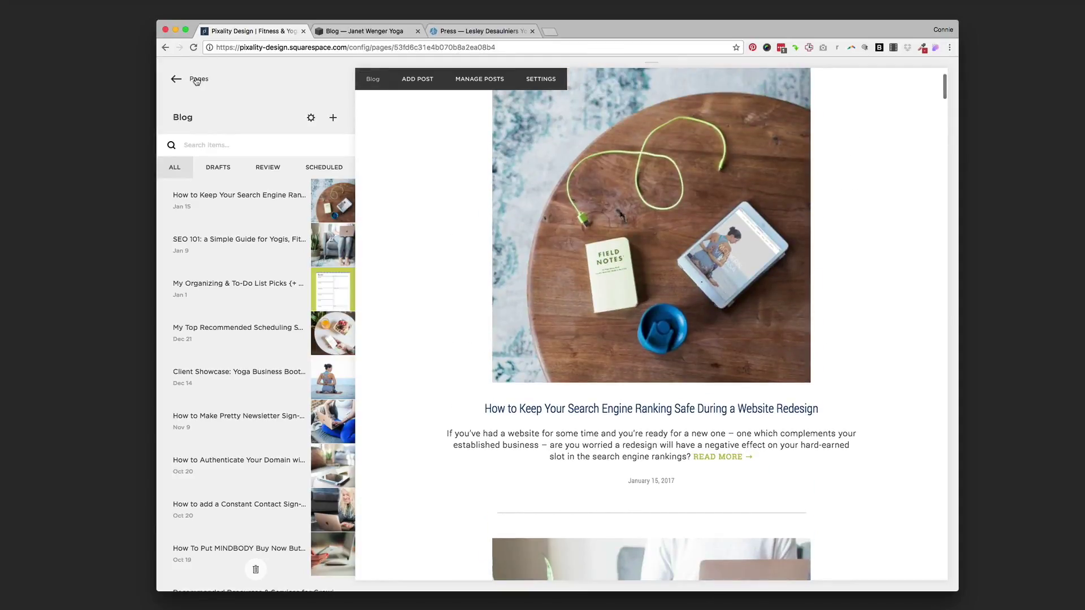
- Return to the full pages list and open the main-navigation Blog page
click(197, 79)
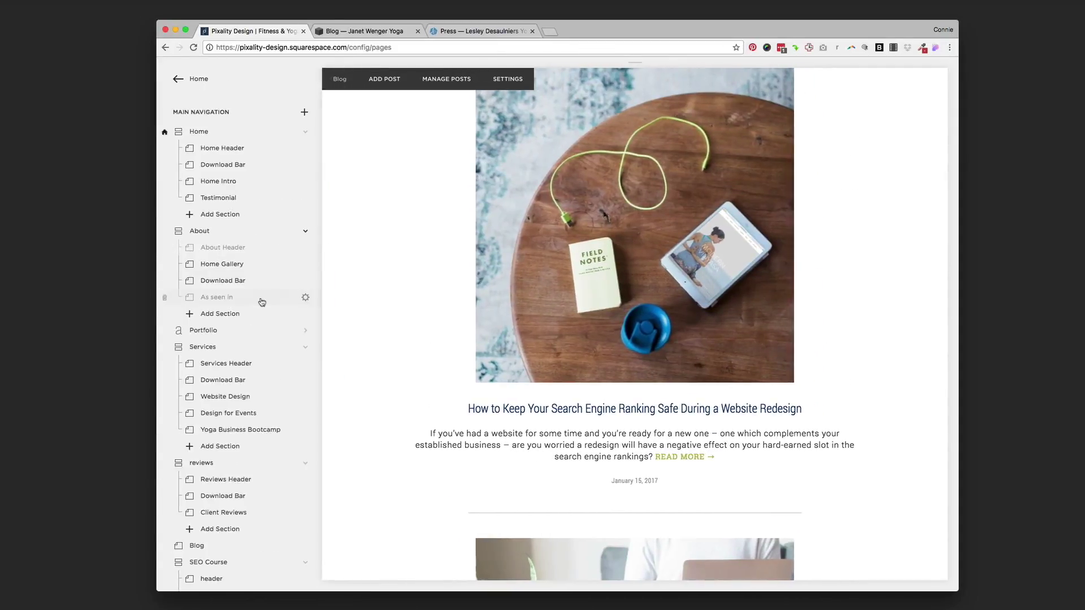
scroll(262, 303, down, 15)
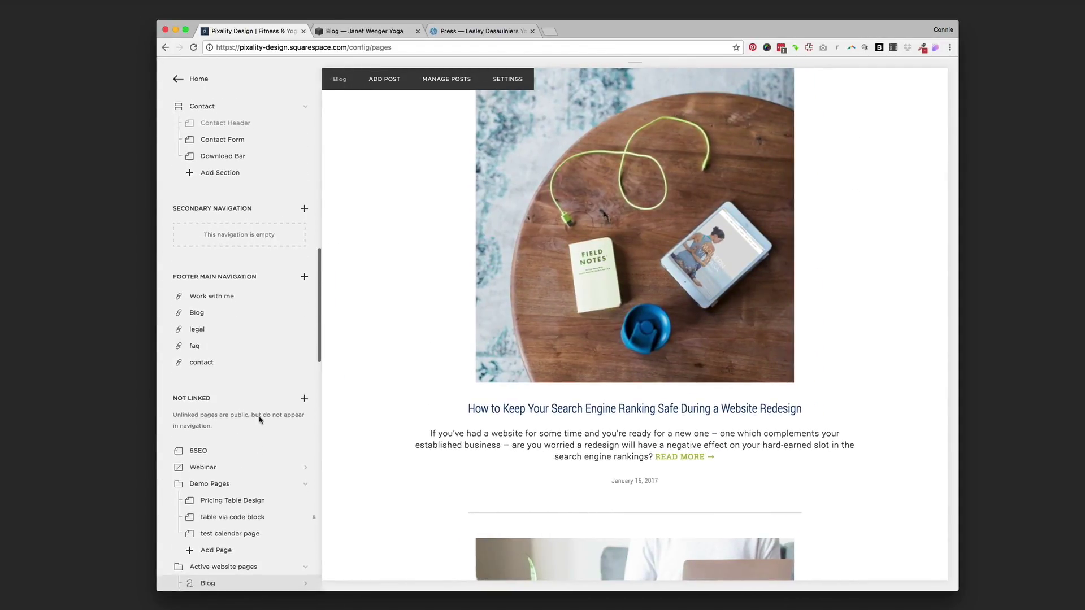
scroll(226, 497, up, 5)
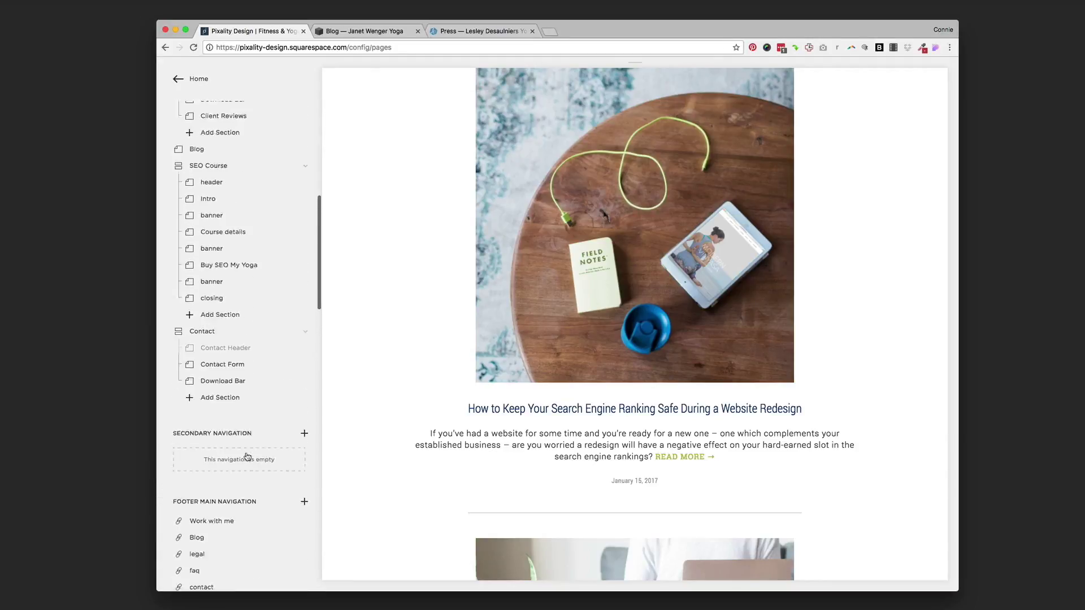
scroll(247, 457, up, 6)
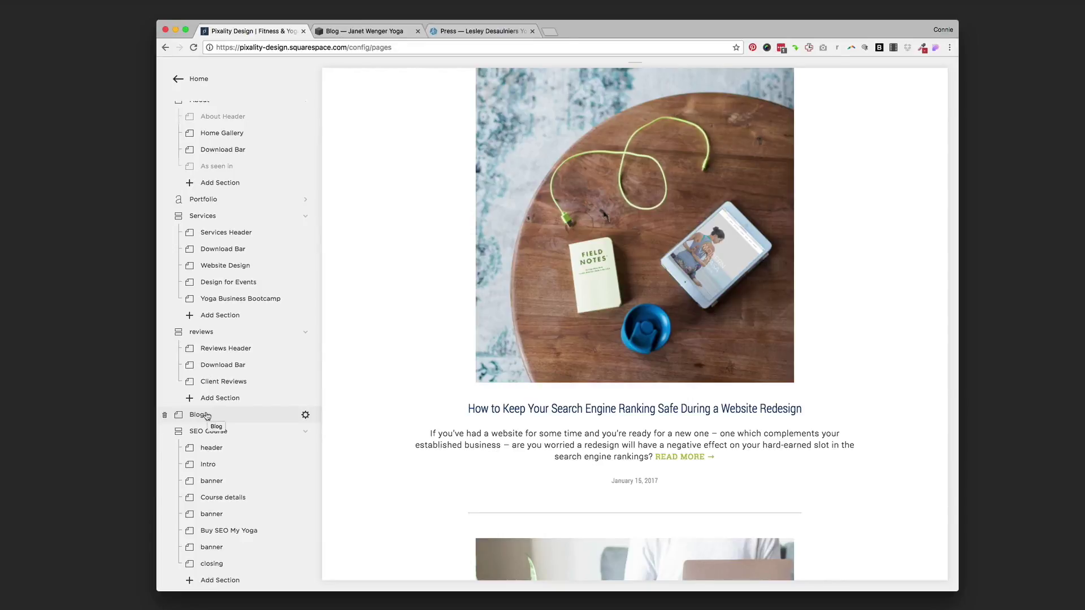
click(201, 415)
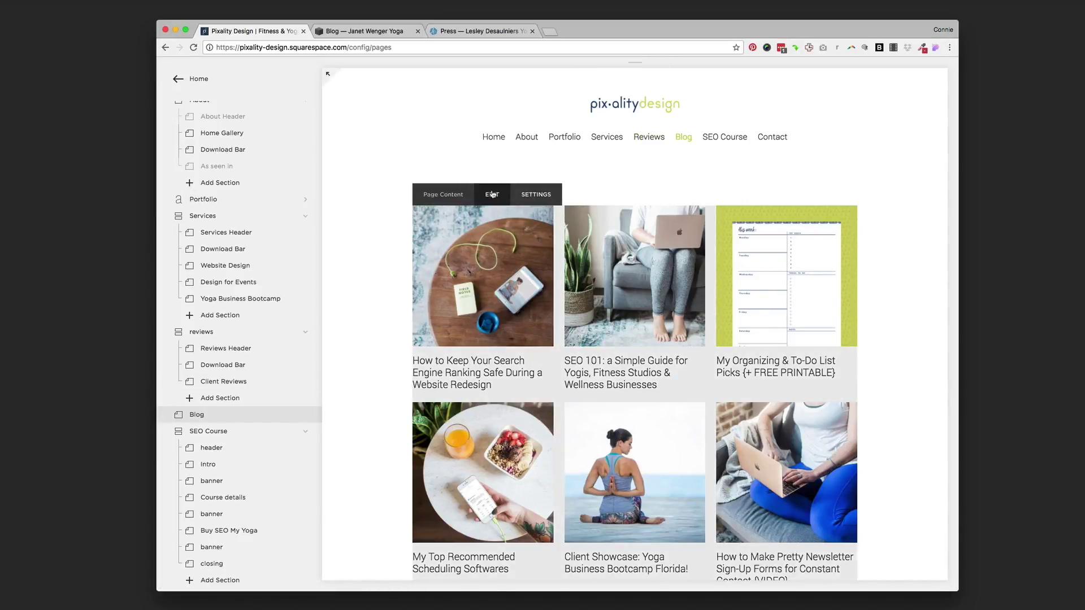
- Put the Blog page into edit mode and browse the Add Block picker without adding anything
click(492, 195)
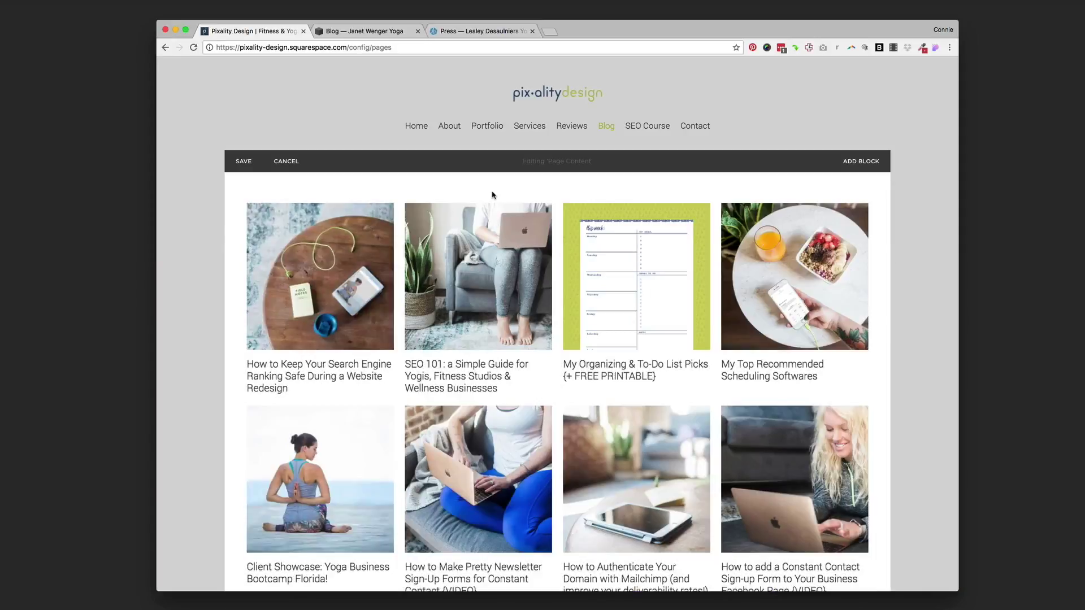
mouse_move(494, 209)
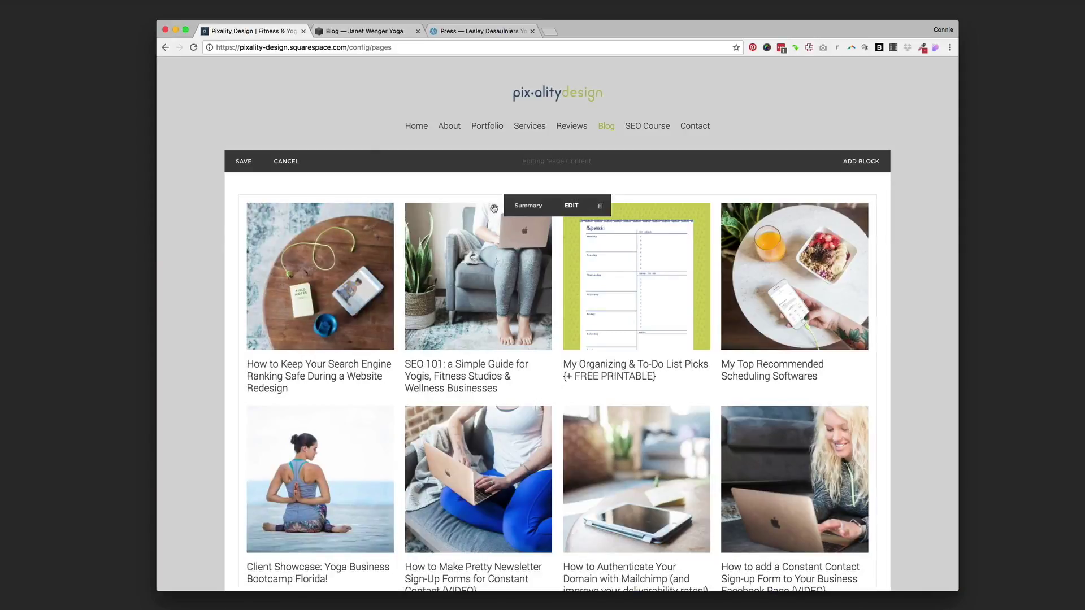
scroll(475, 240, down, 4)
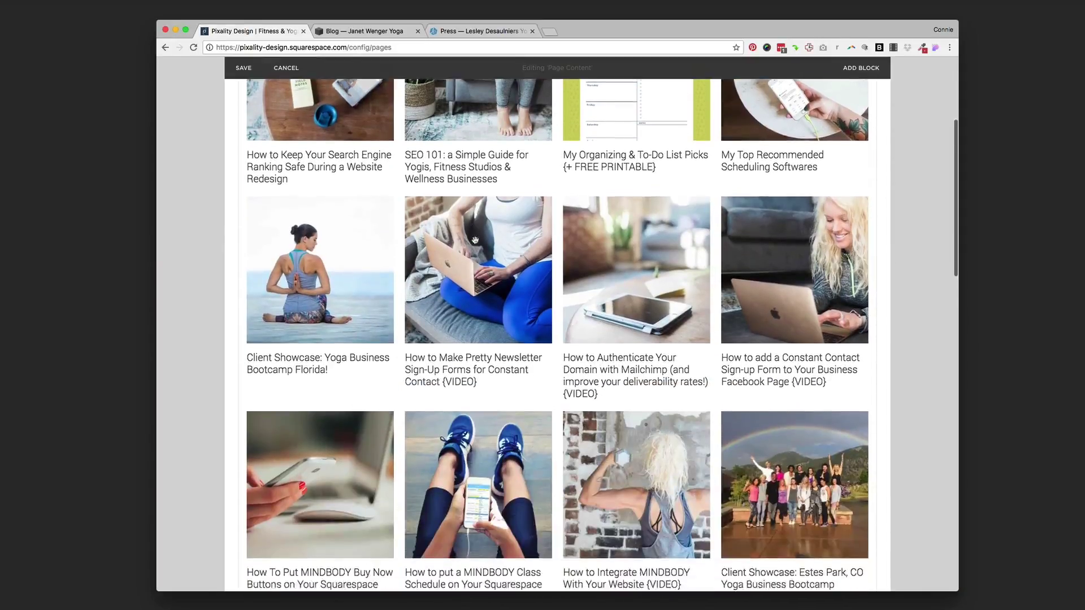
scroll(475, 240, up, 4)
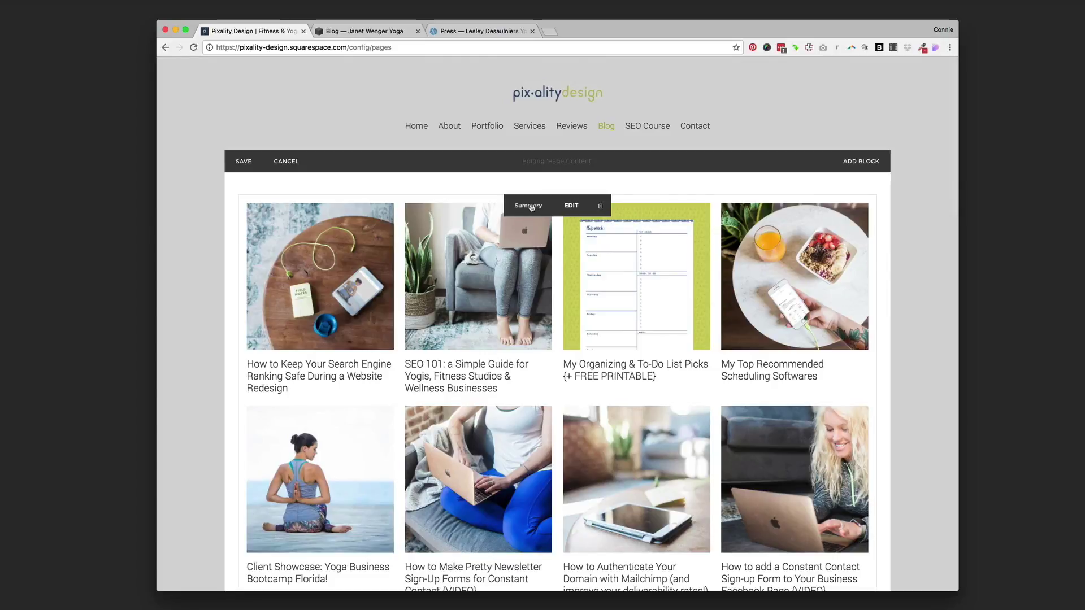
click(239, 195)
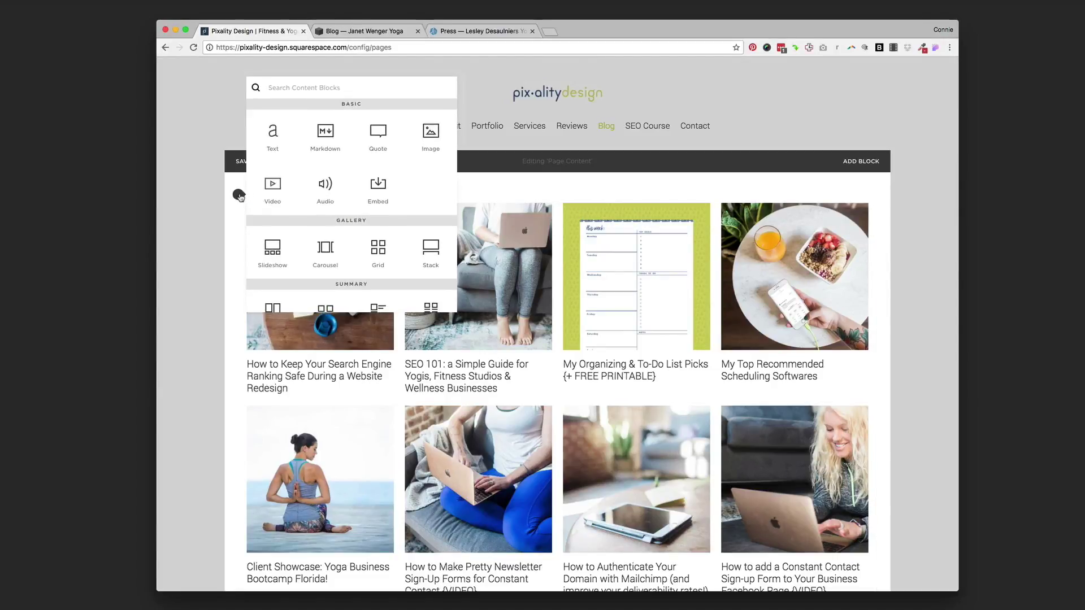
scroll(291, 213, down, 3)
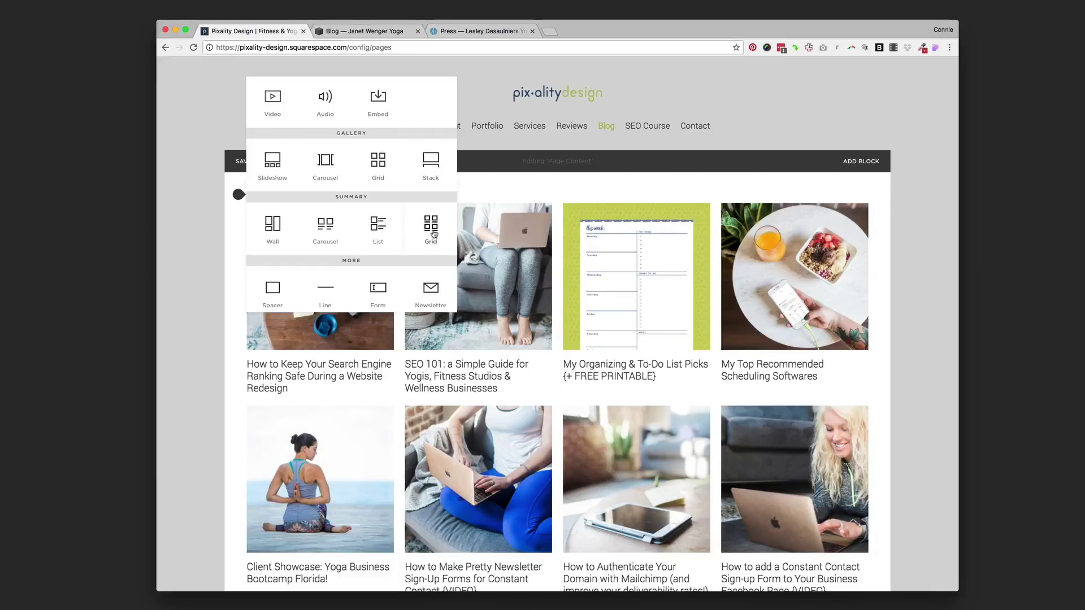
click(477, 182)
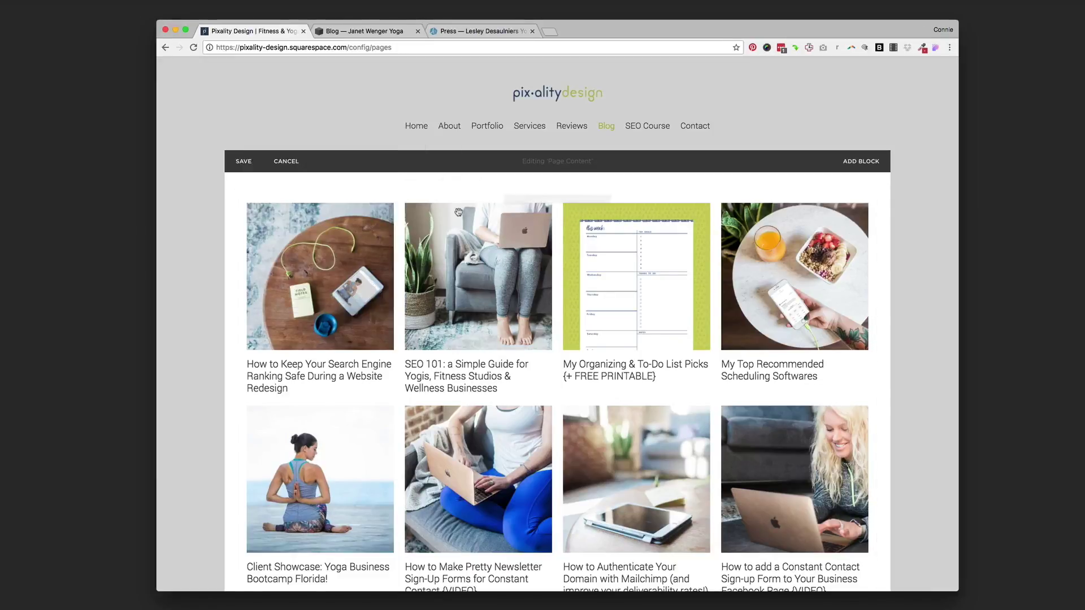
- Open the settings of the existing Summary block on the Blog page
mouse_move(528, 215)
click(564, 209)
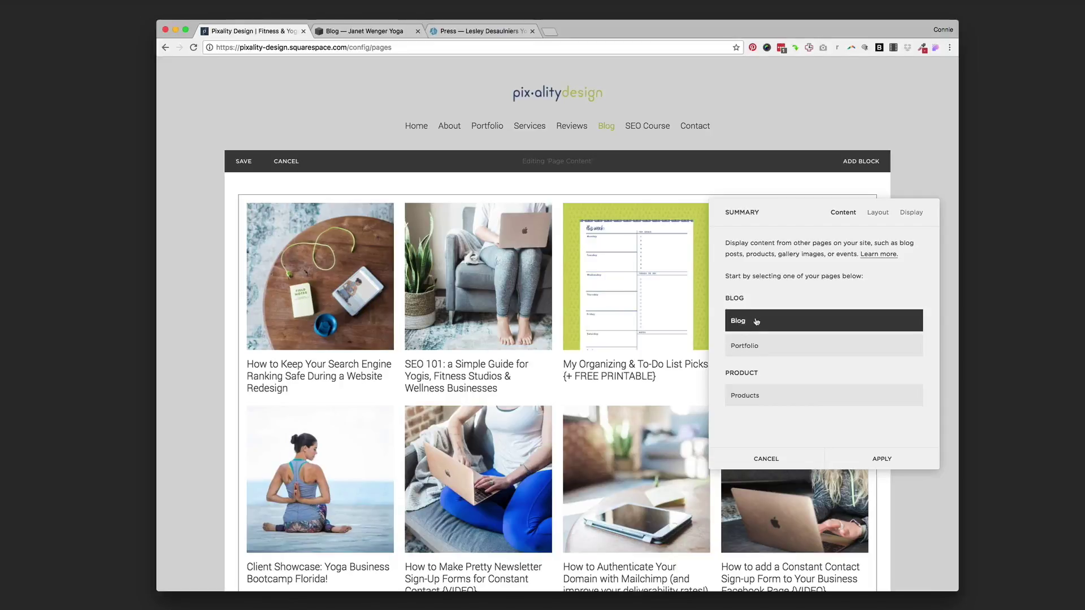
- In the Summary block's Layout options, preview List, then return to Grid
click(875, 215)
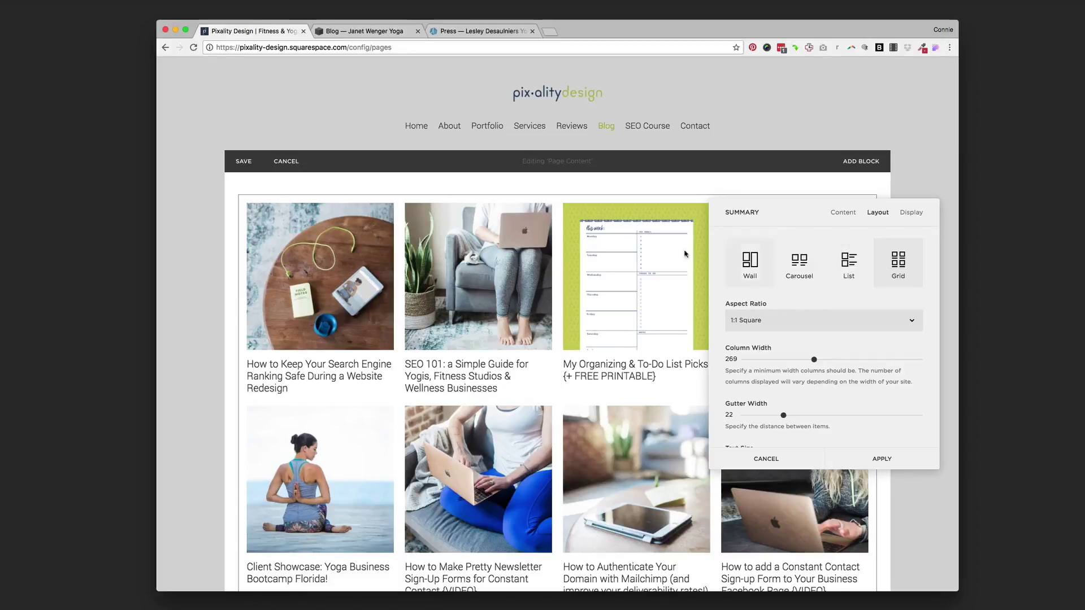
click(850, 266)
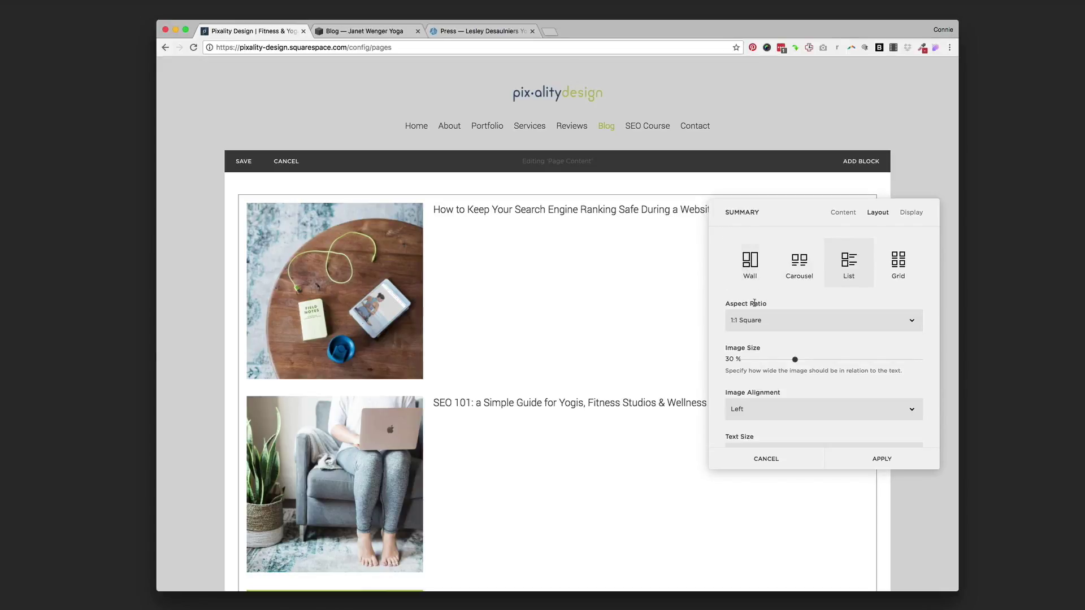
click(895, 259)
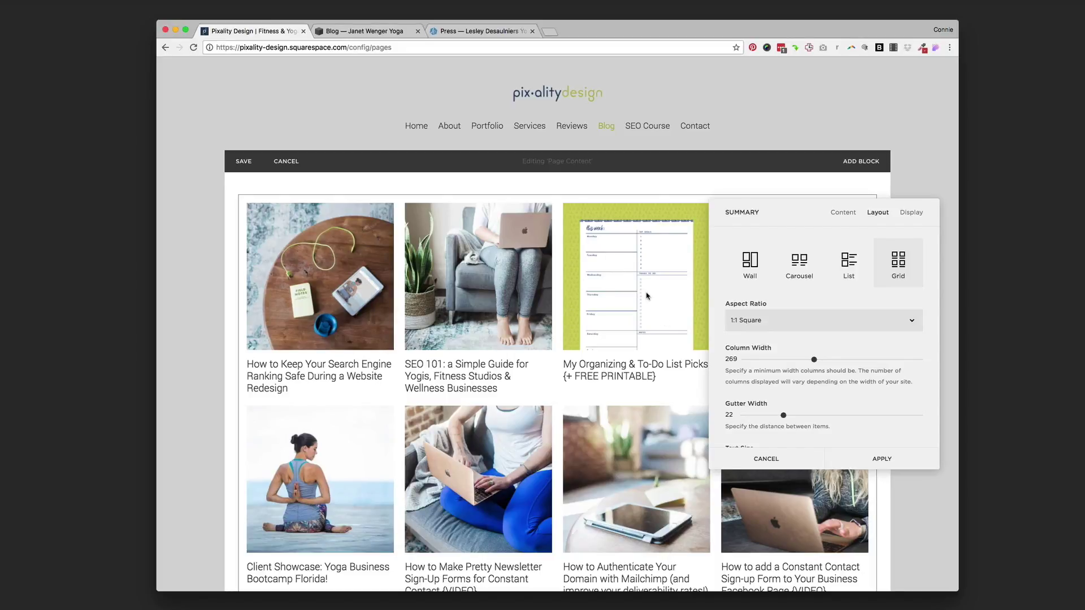
click(912, 321)
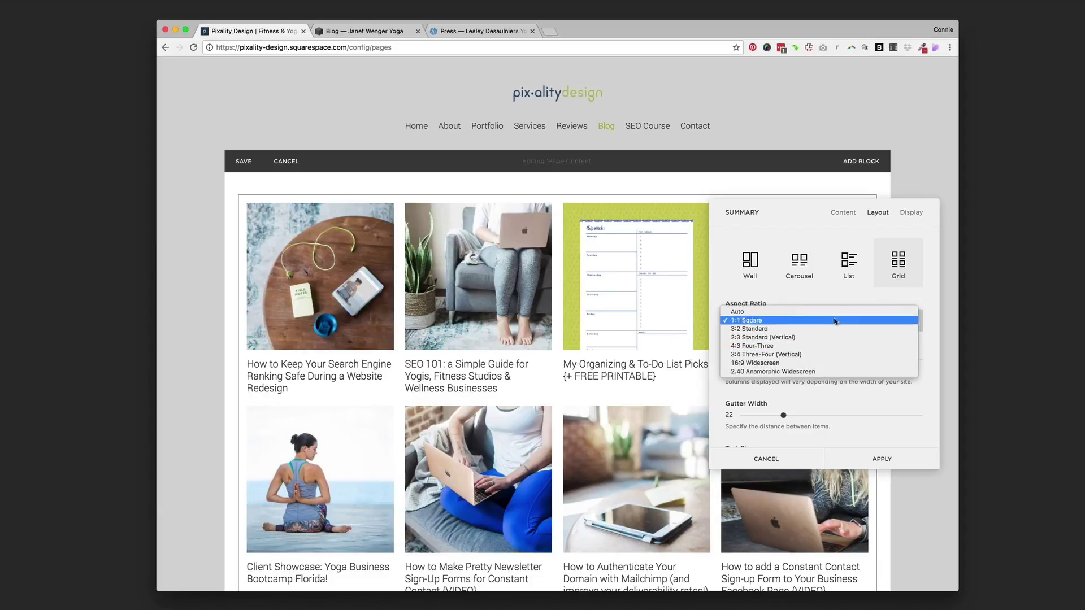
click(724, 289)
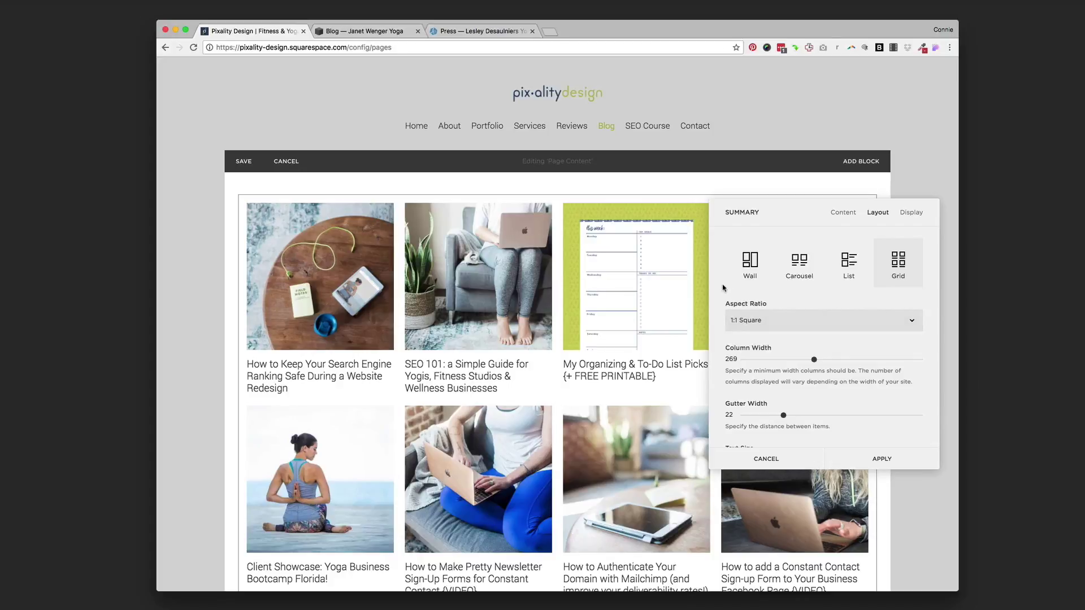
- Narrow the Summary grid's column width to 179, then widen it to 272
scroll(720, 292, down, 1)
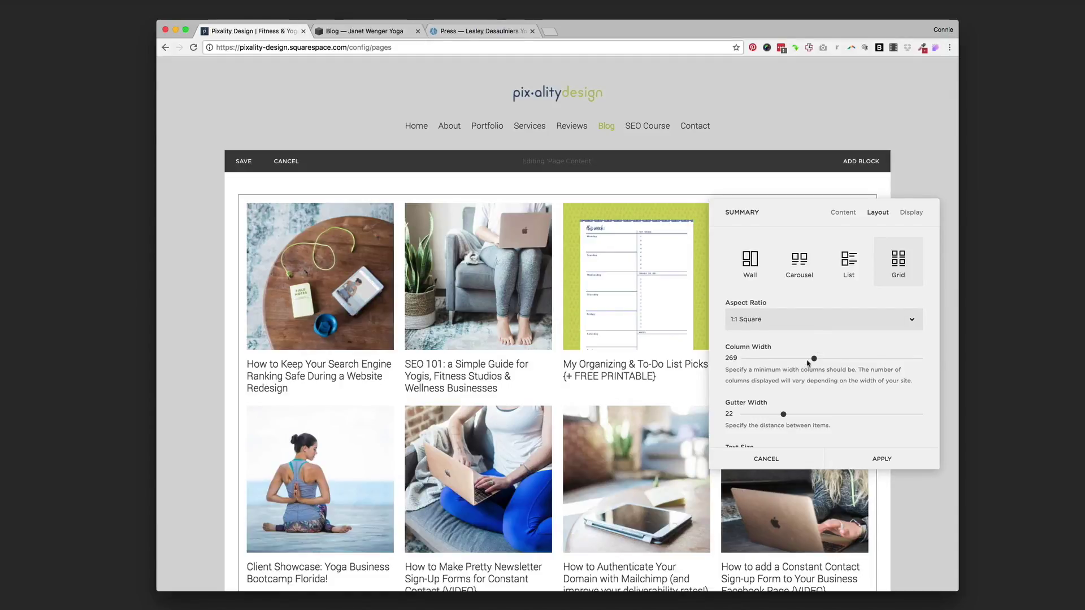
drag(814, 358, 785, 359)
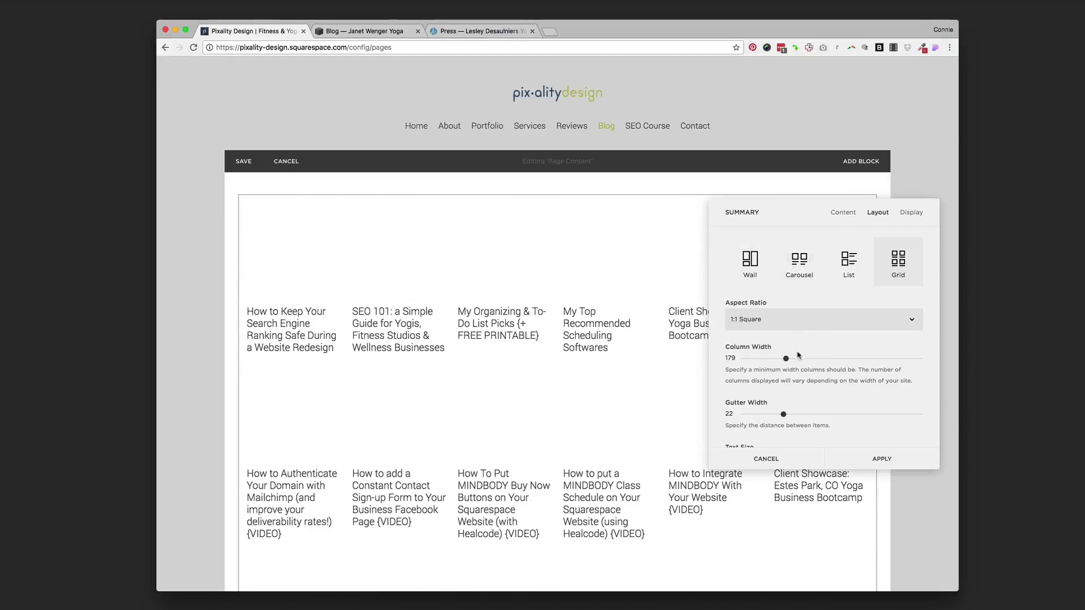
drag(786, 359, 817, 356)
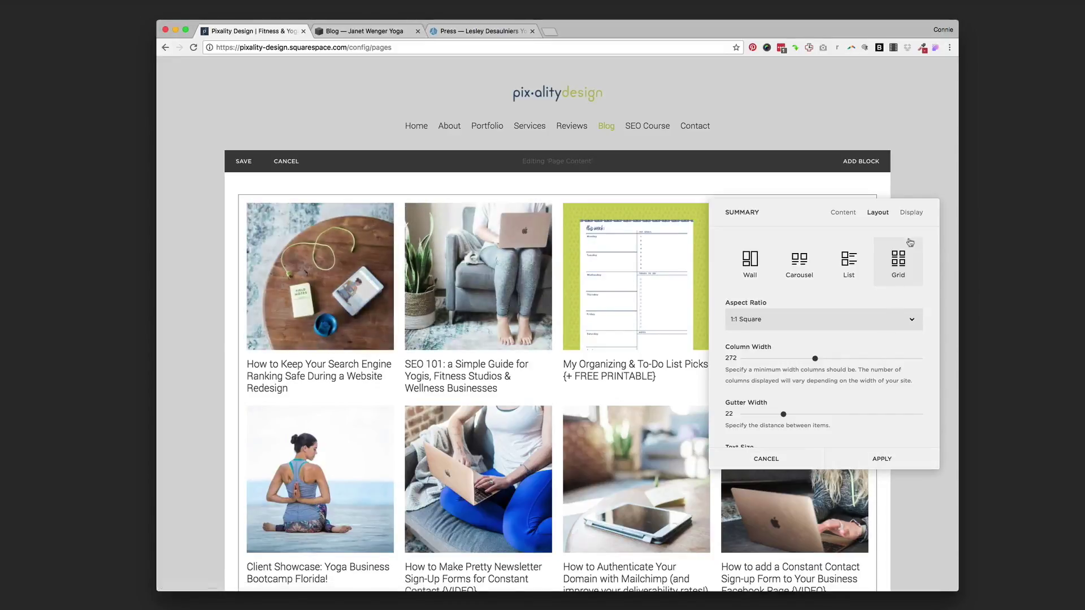
scroll(824, 364, down, 1)
scroll(824, 364, down, 5)
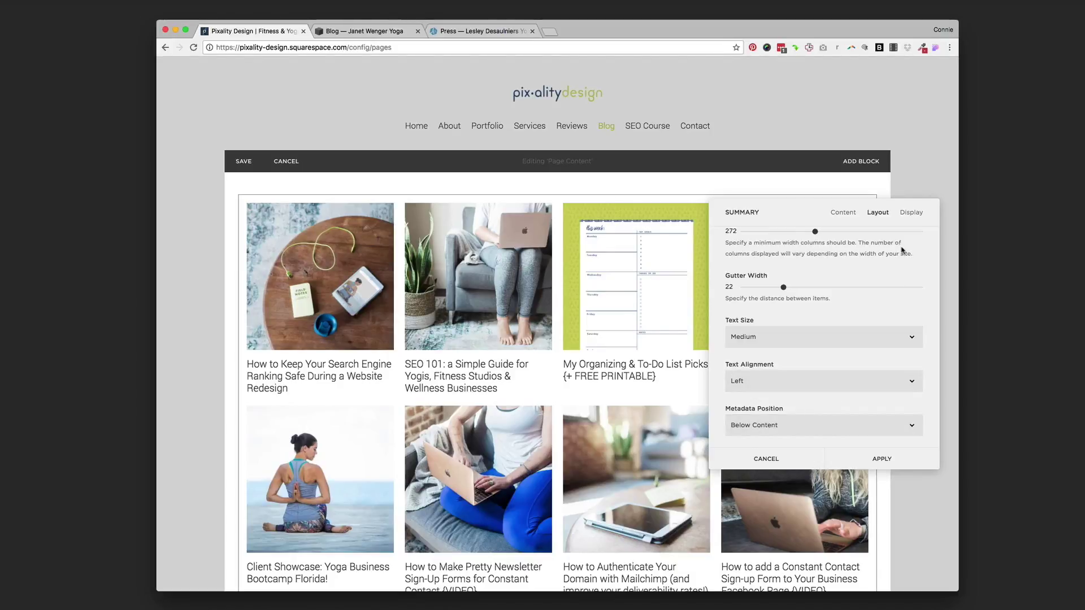
- In the Display options, enable Show Read More Link and leave Show Excerpt off
click(912, 213)
scroll(858, 300, up, 5)
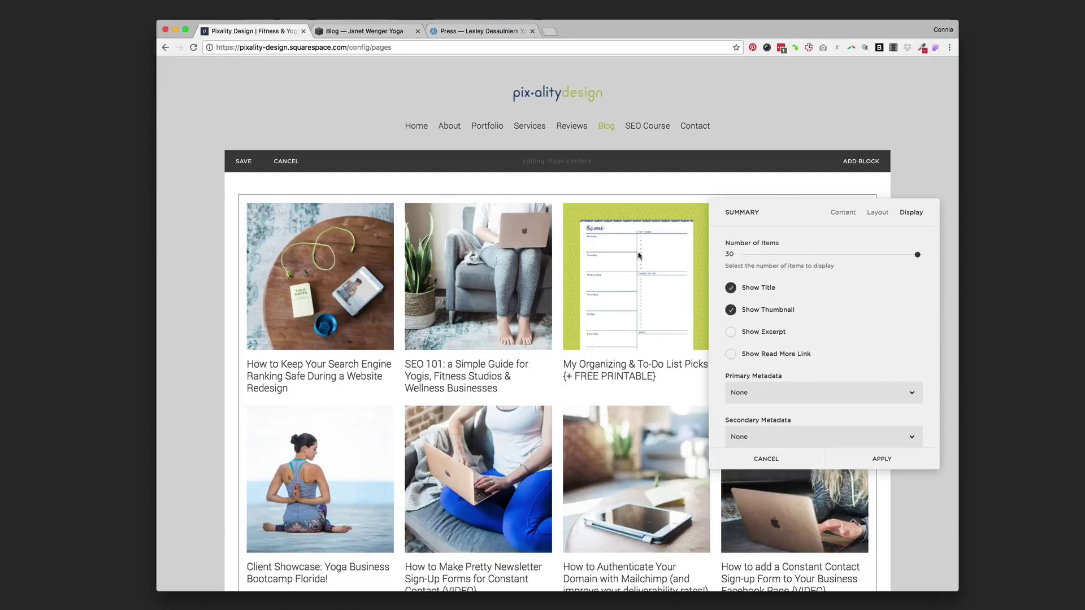
click(731, 333)
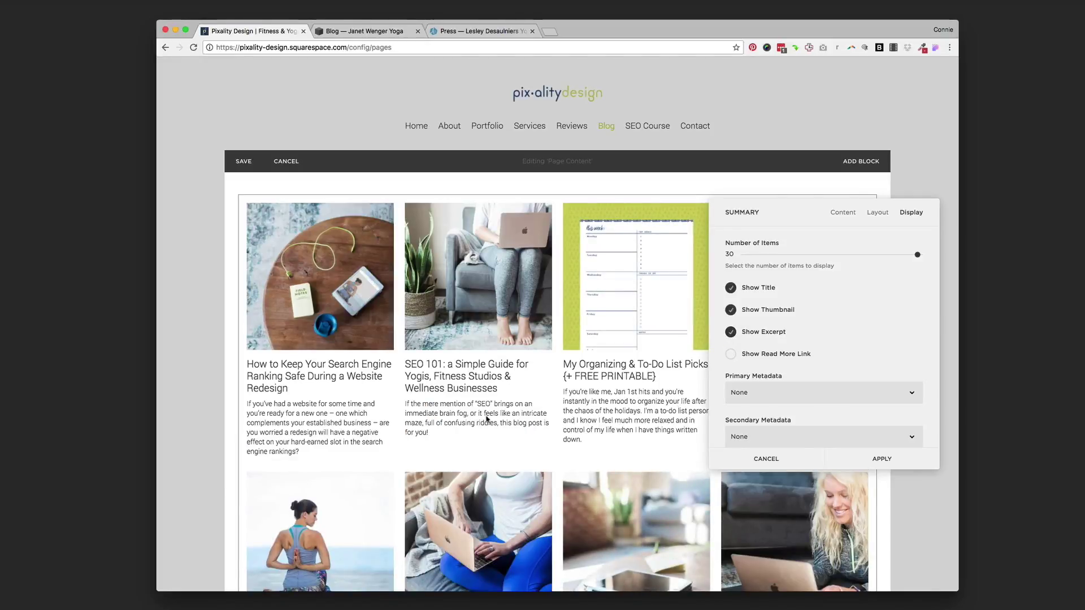
click(731, 356)
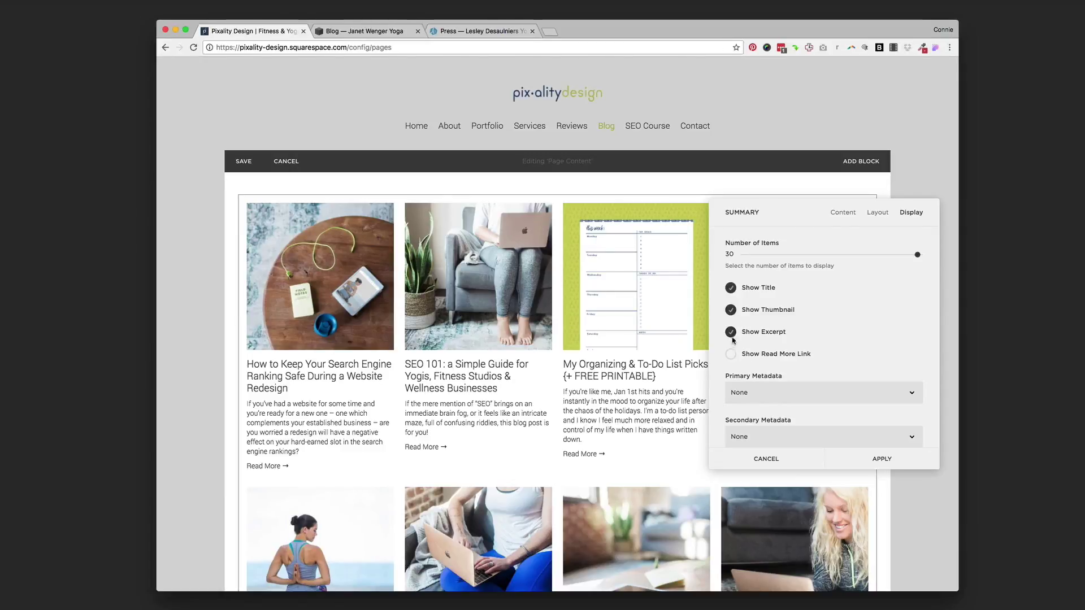
click(732, 333)
- Keep Primary Metadata at None, review the filters, and cancel the block changes
scroll(763, 350, down, 2)
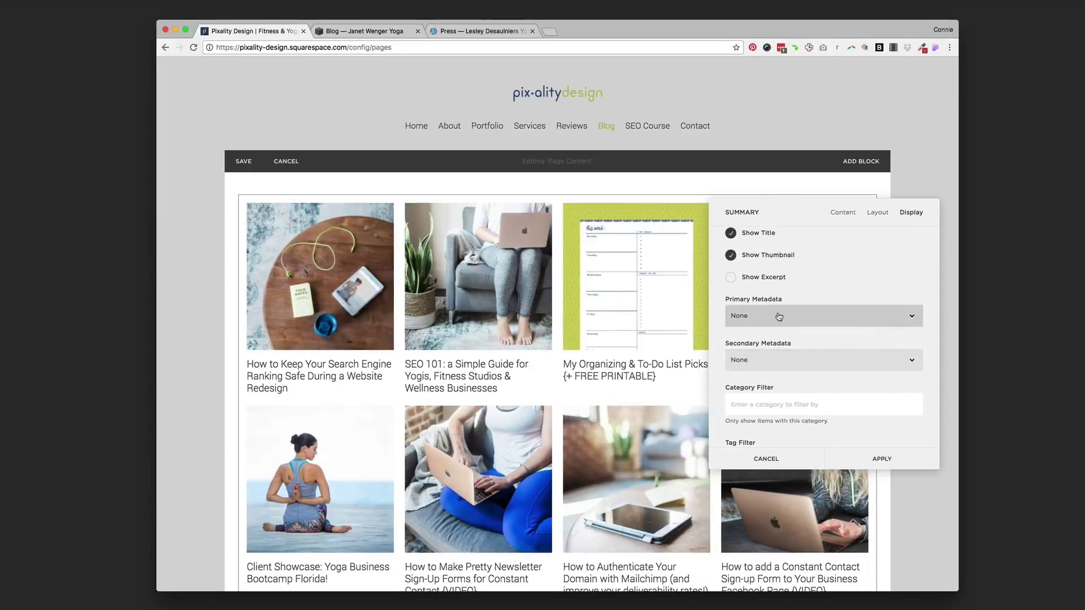
click(766, 317)
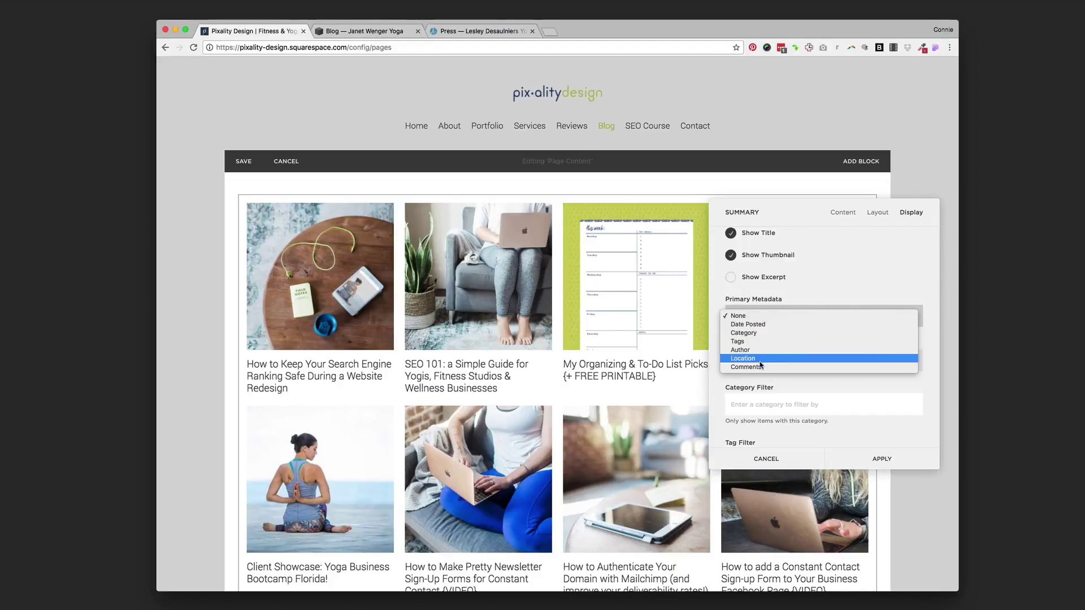
click(715, 303)
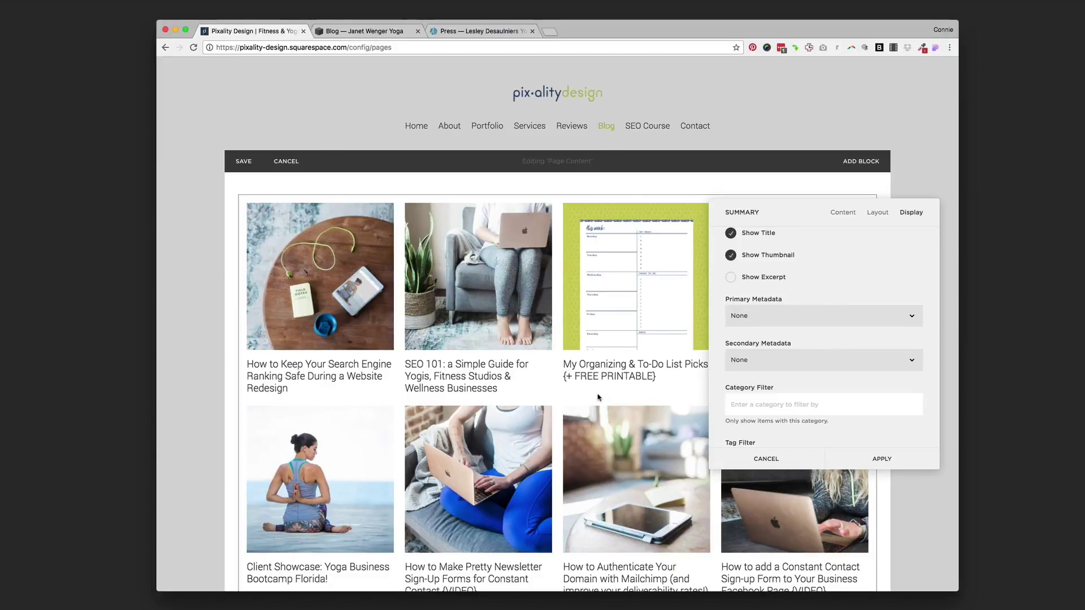
scroll(793, 398, down, 3)
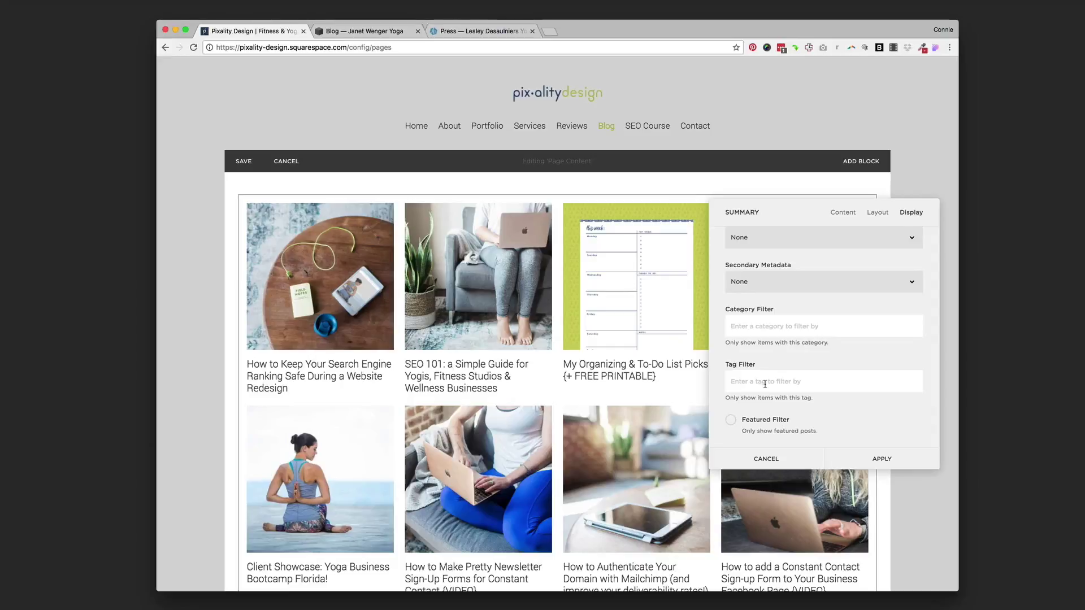
click(767, 459)
- Discard the Summary block changes and exit page editing
click(758, 479)
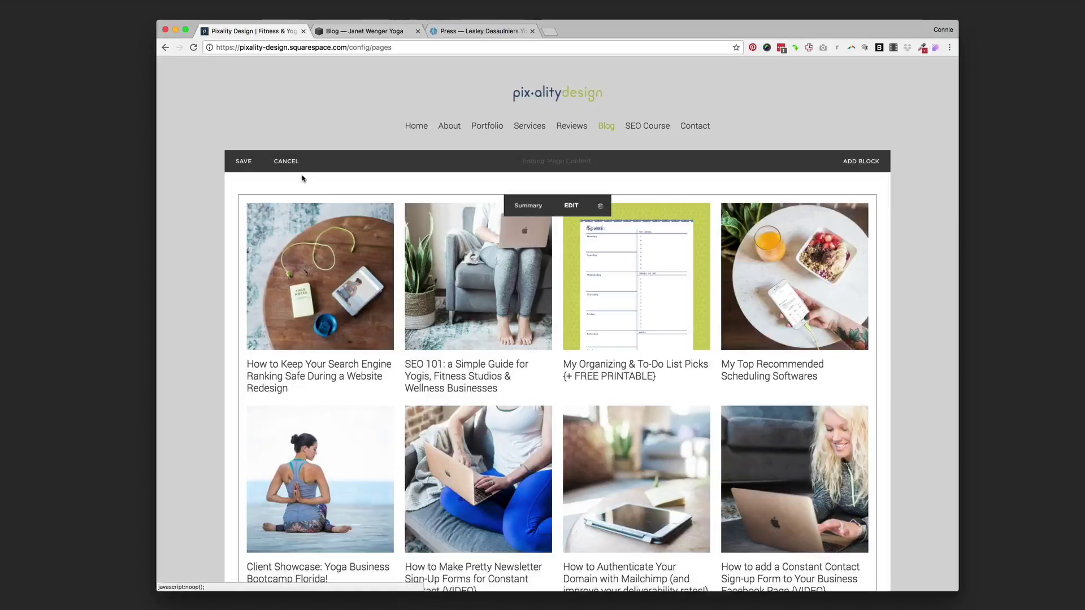
click(287, 161)
click(290, 189)
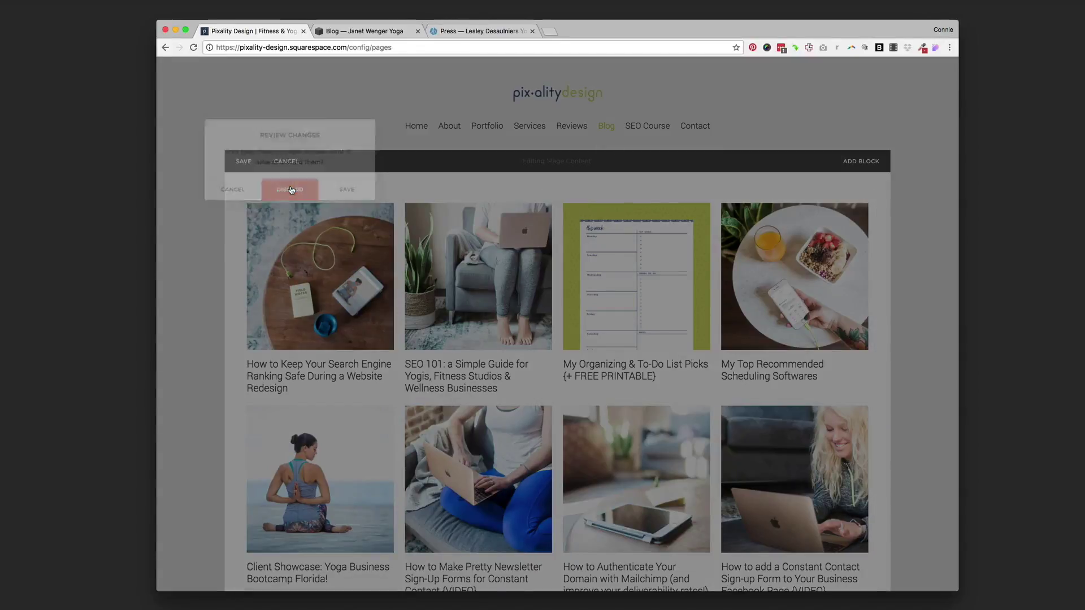
- Open the Blog collection's post list and select the search engine ranking post
scroll(266, 278, down, 10)
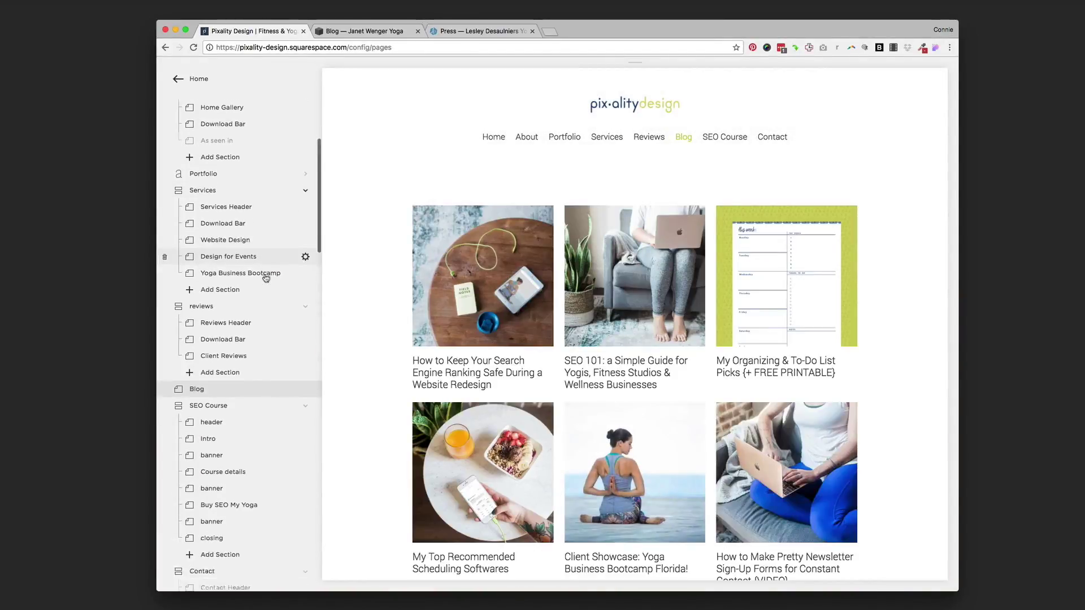
scroll(265, 278, down, 5)
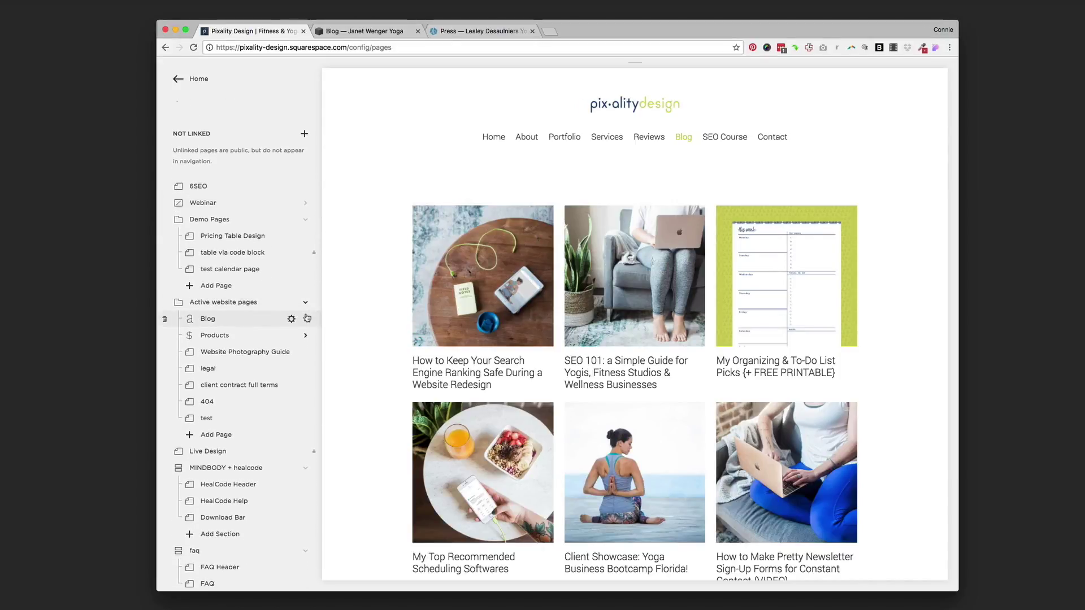
click(306, 319)
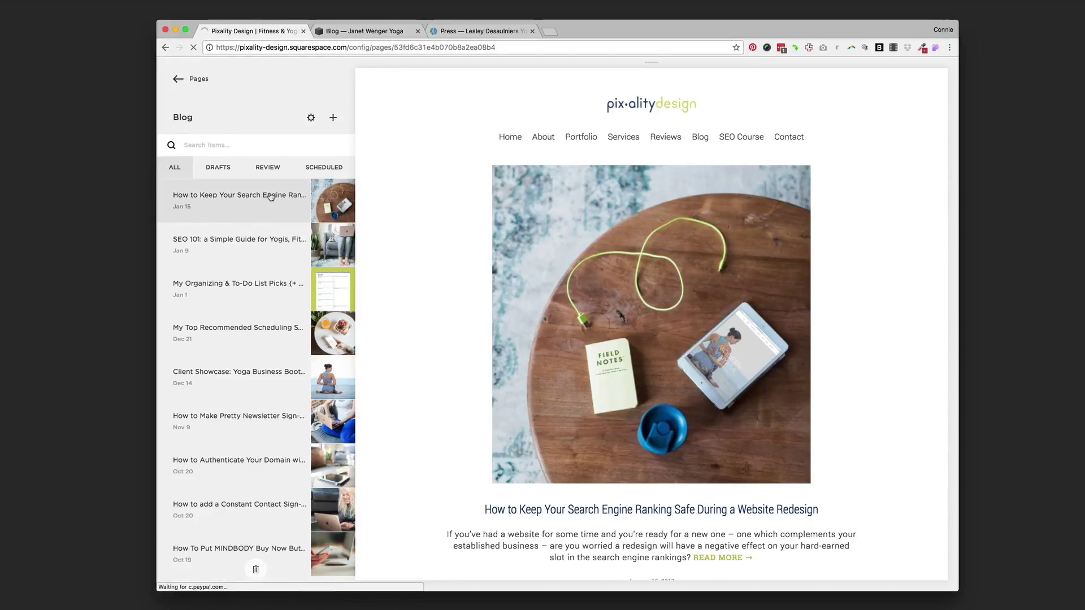
click(270, 196)
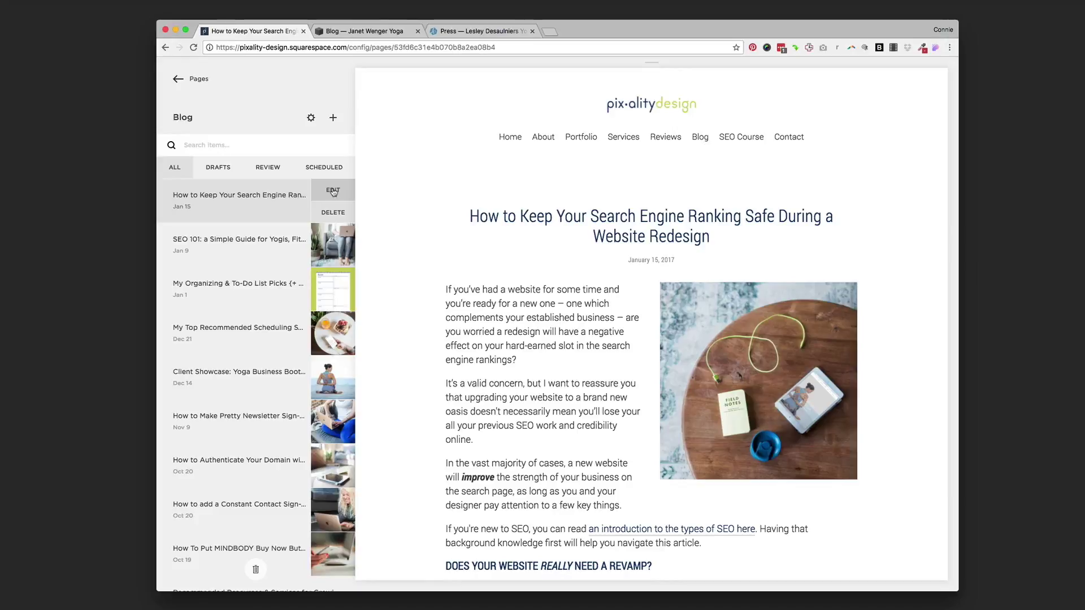
- Open 'How to Keep Your Search Engine Ranking Safe During a Website Redesign' in Edit Post
click(334, 192)
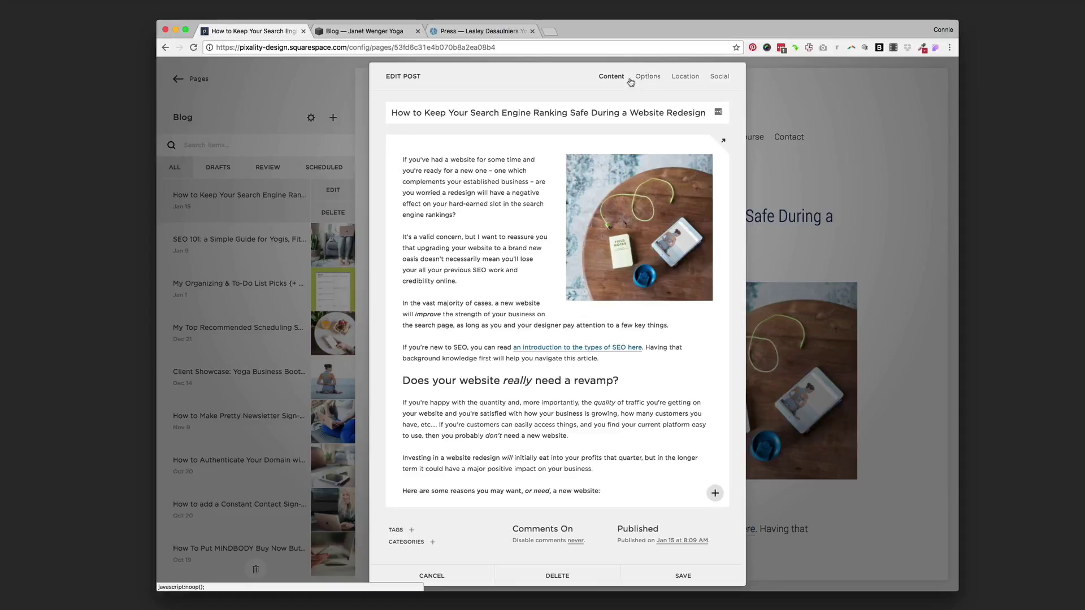
- Review the post's existing thumbnail image and excerpt paragraph in its Options settings
click(648, 78)
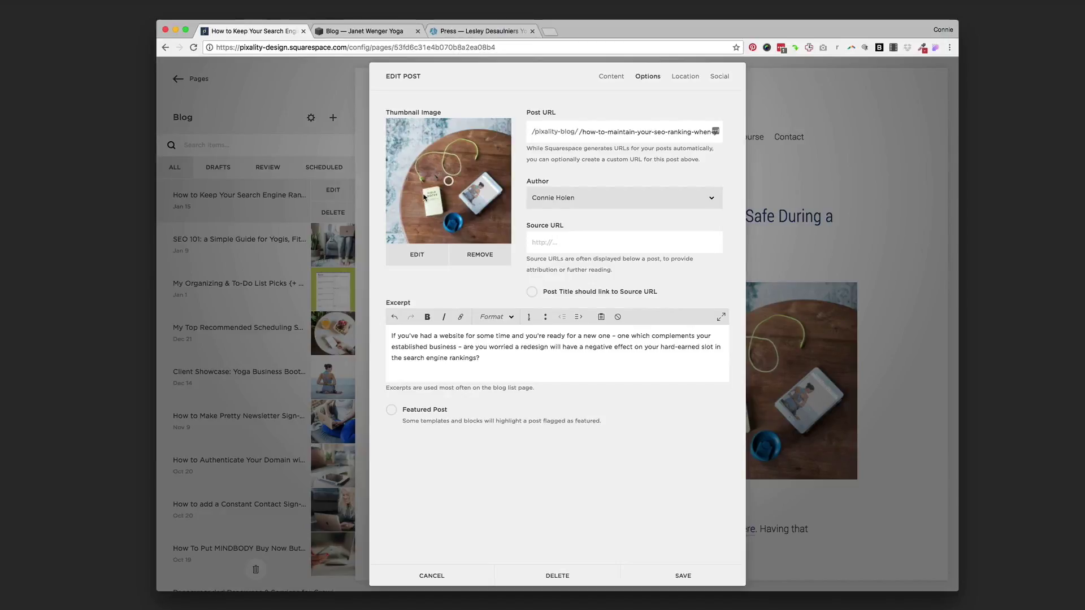
click(610, 77)
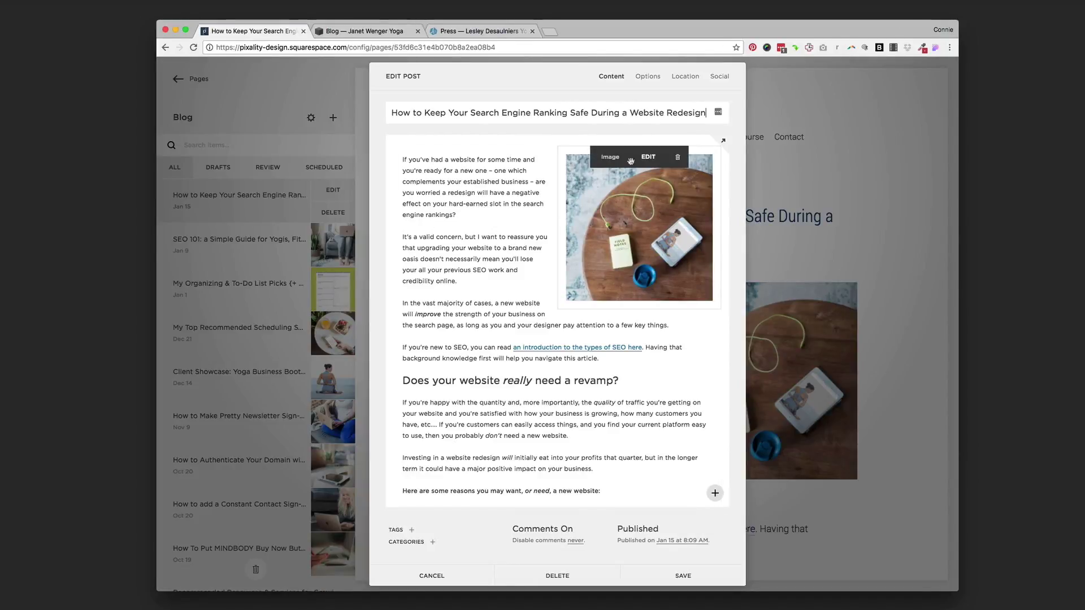
click(648, 77)
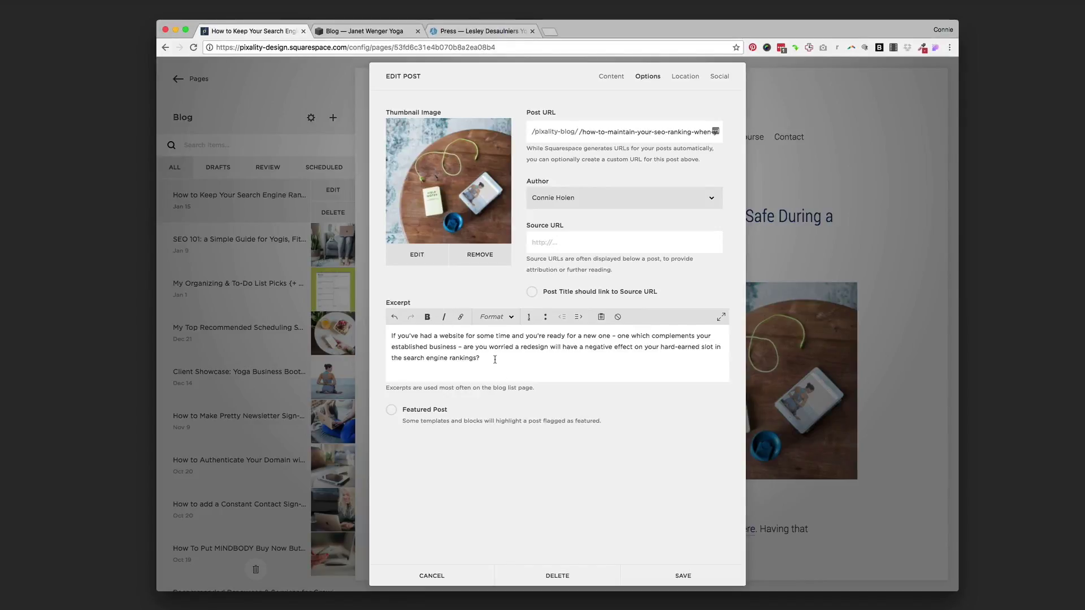
drag(495, 359, 387, 337)
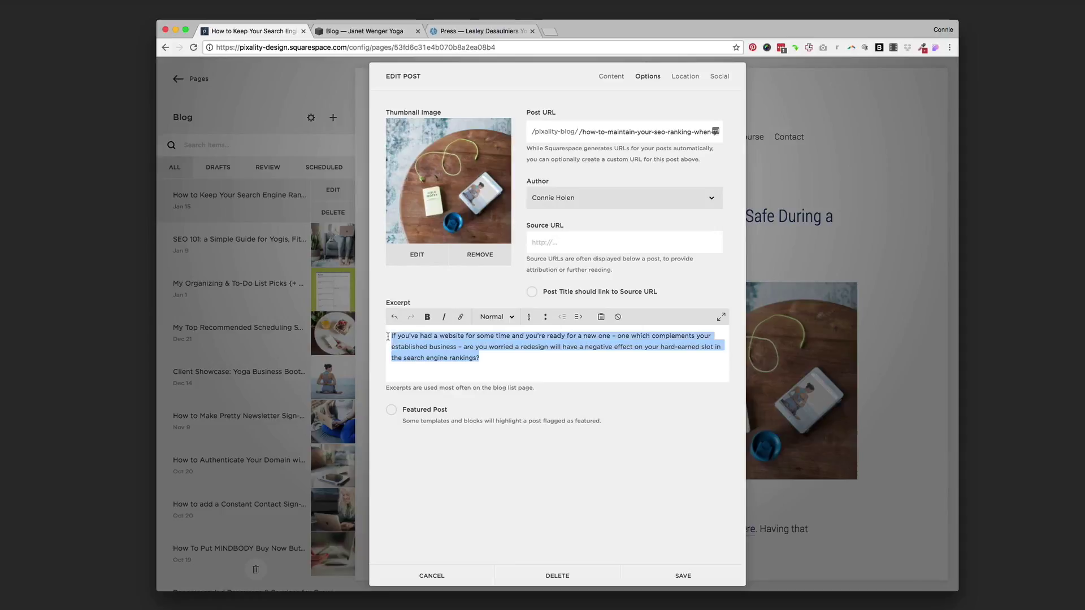
click(487, 360)
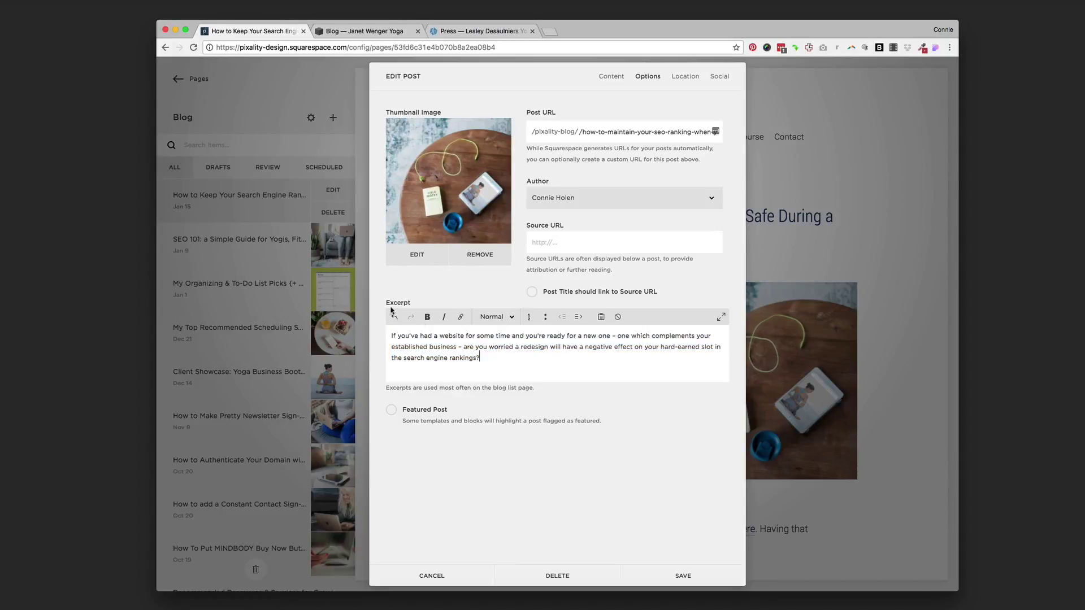
- Check the post's category list without assigning any, then cancel the post editor unchanged
click(608, 78)
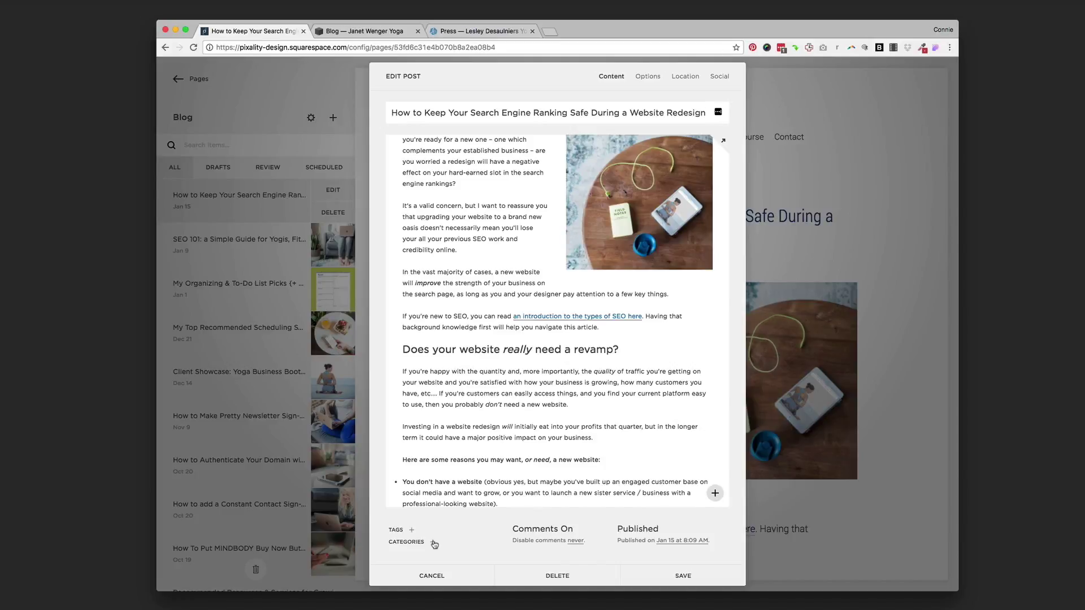
click(433, 543)
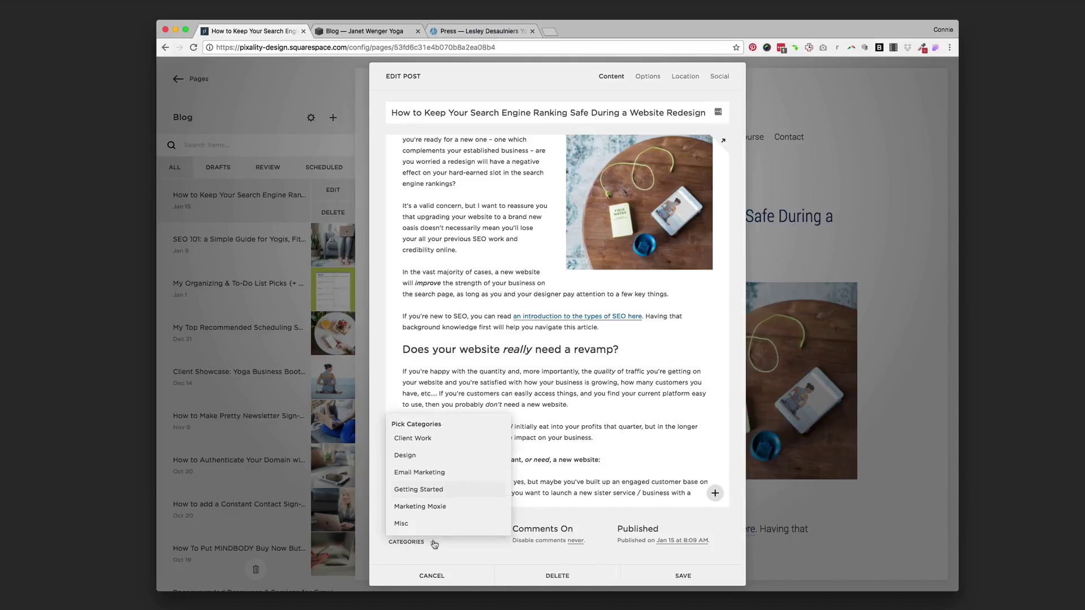
click(467, 560)
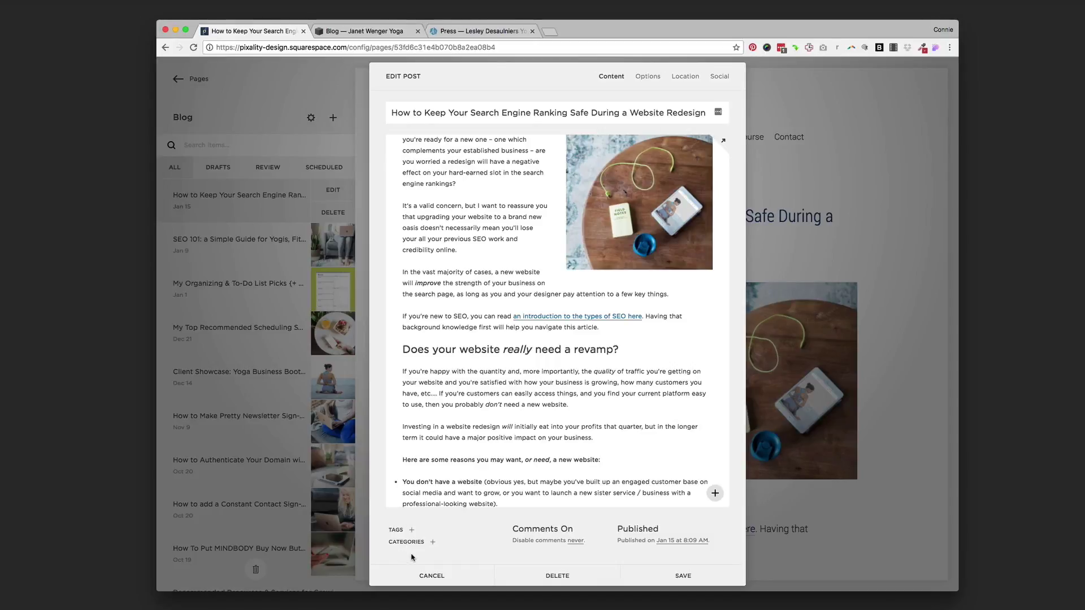
click(432, 576)
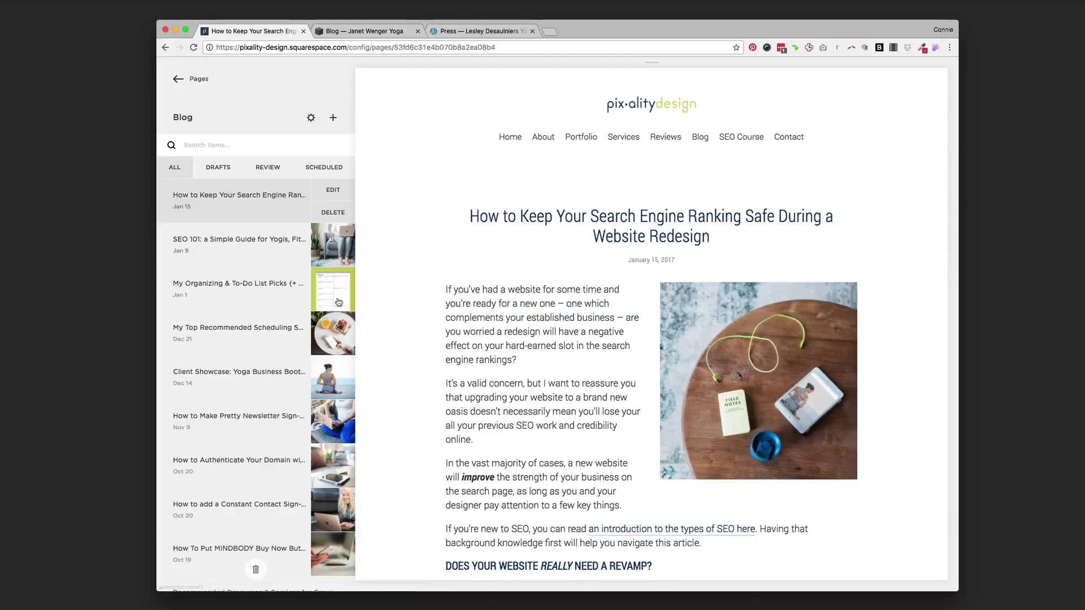
click(474, 32)
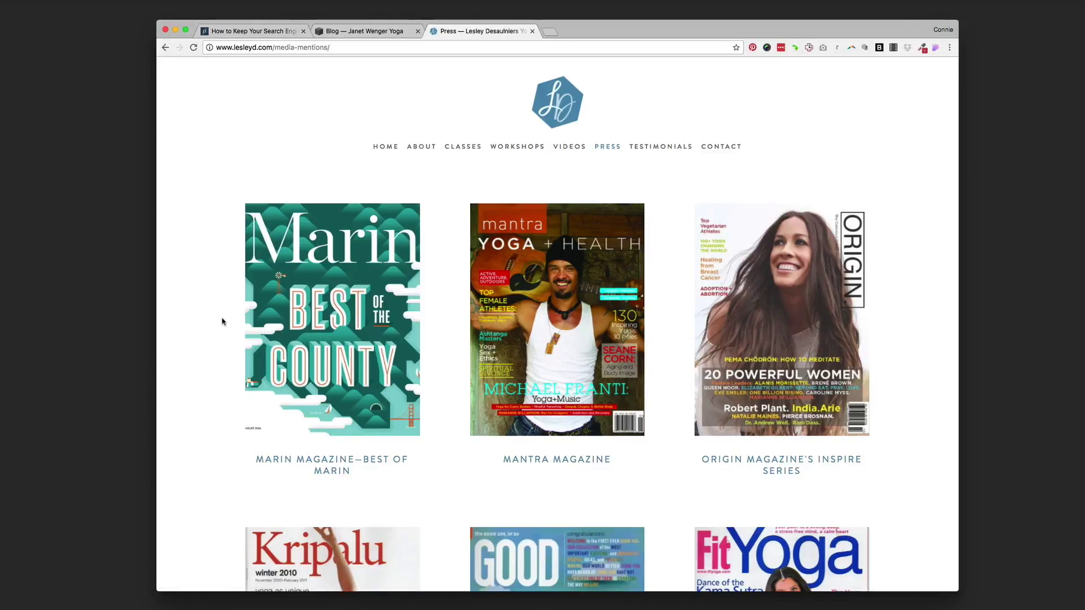
- Scroll through the Press page's grid of magazine covers and back to the top
scroll(222, 322, down, 1)
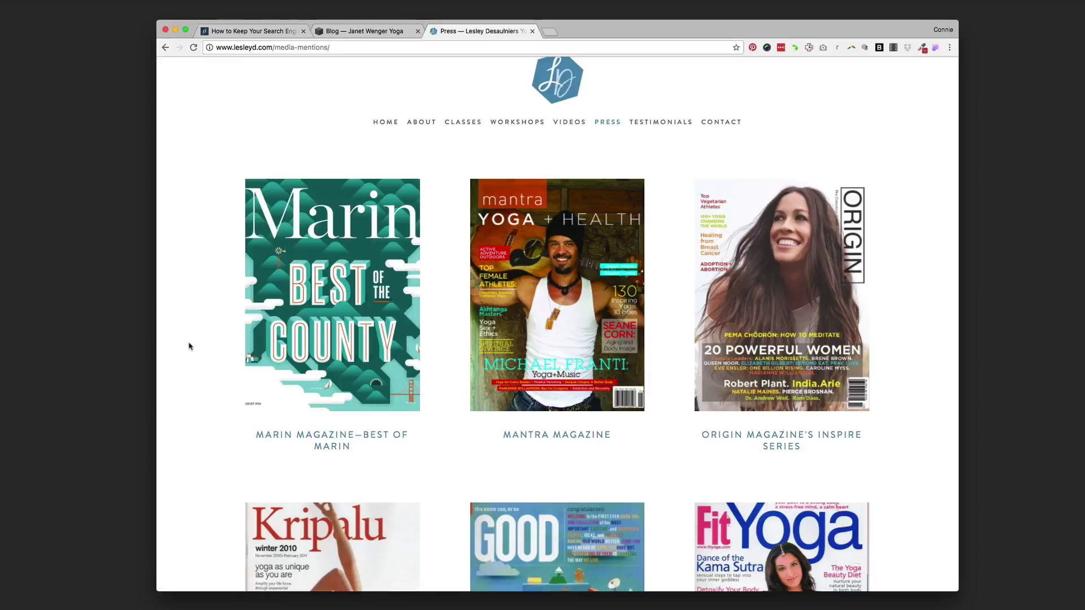
scroll(189, 346, down, 5)
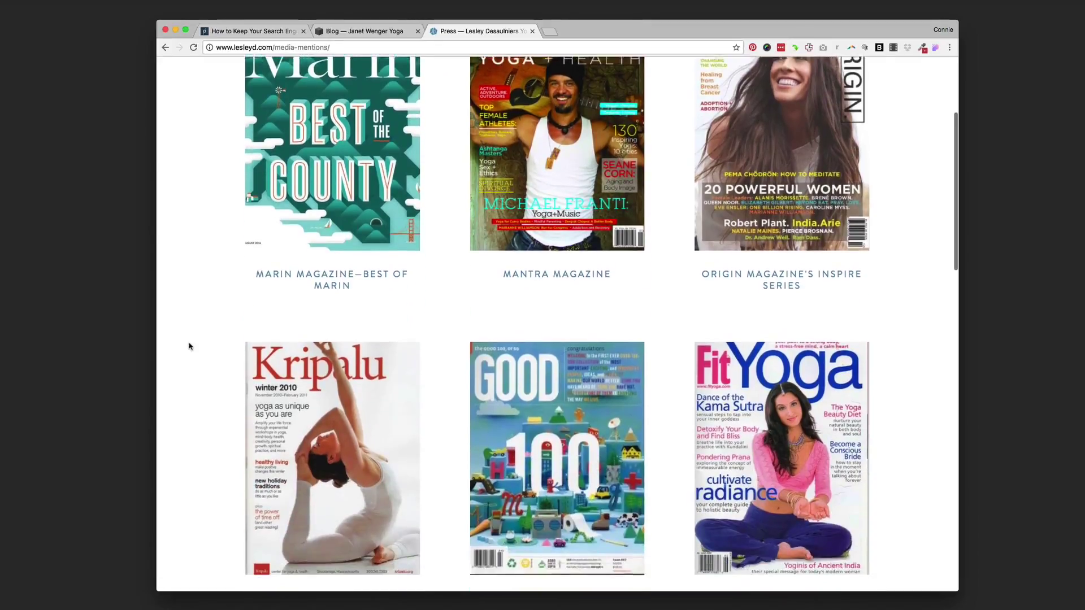
scroll(188, 345, up, 5)
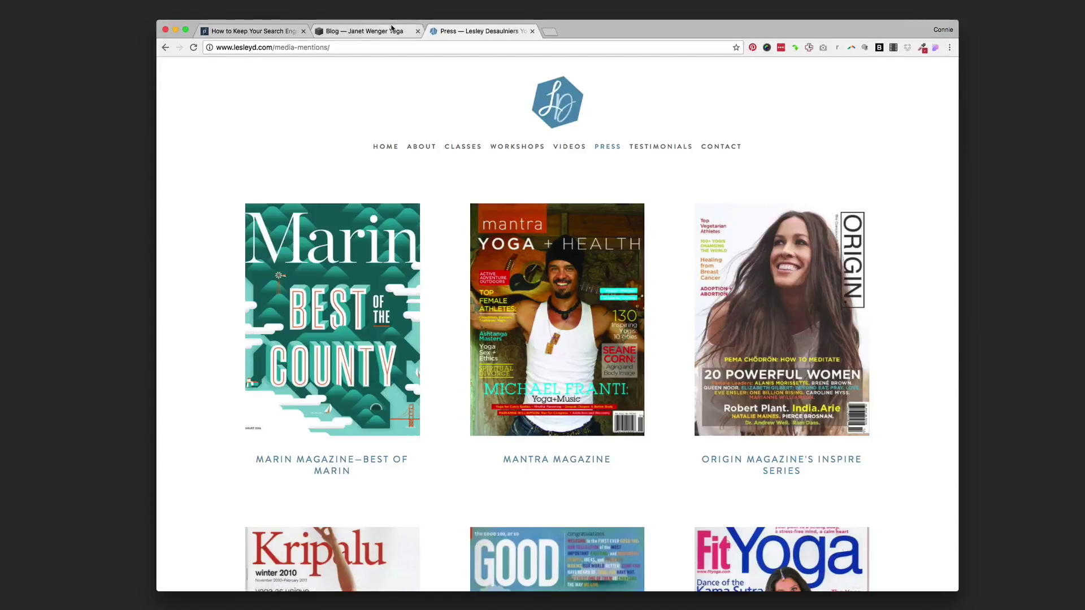
- Return to Squarespace and load the Blog page in the site preview
click(262, 33)
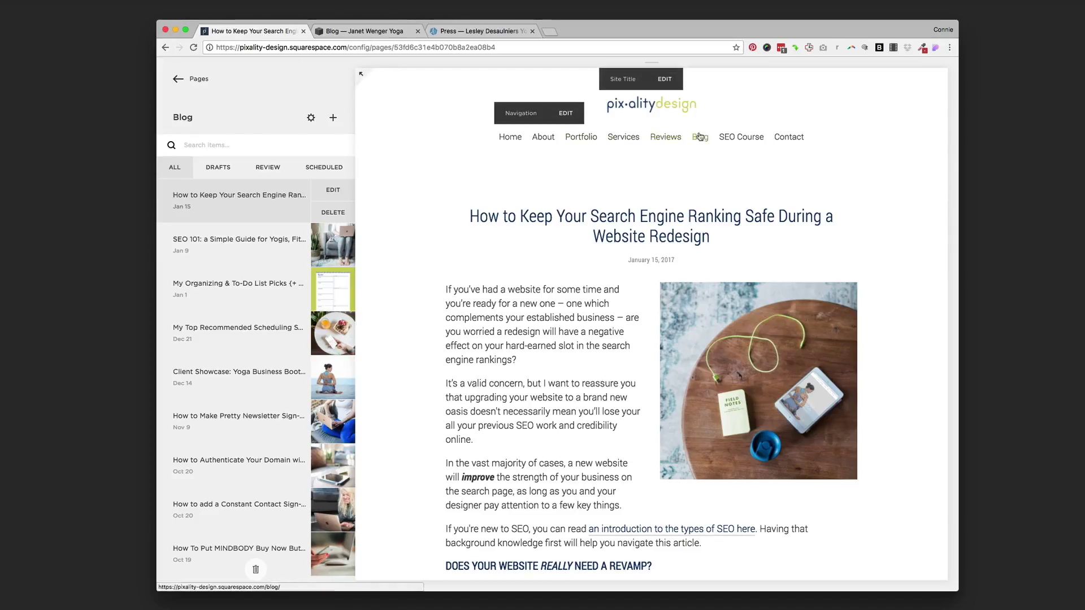
click(701, 137)
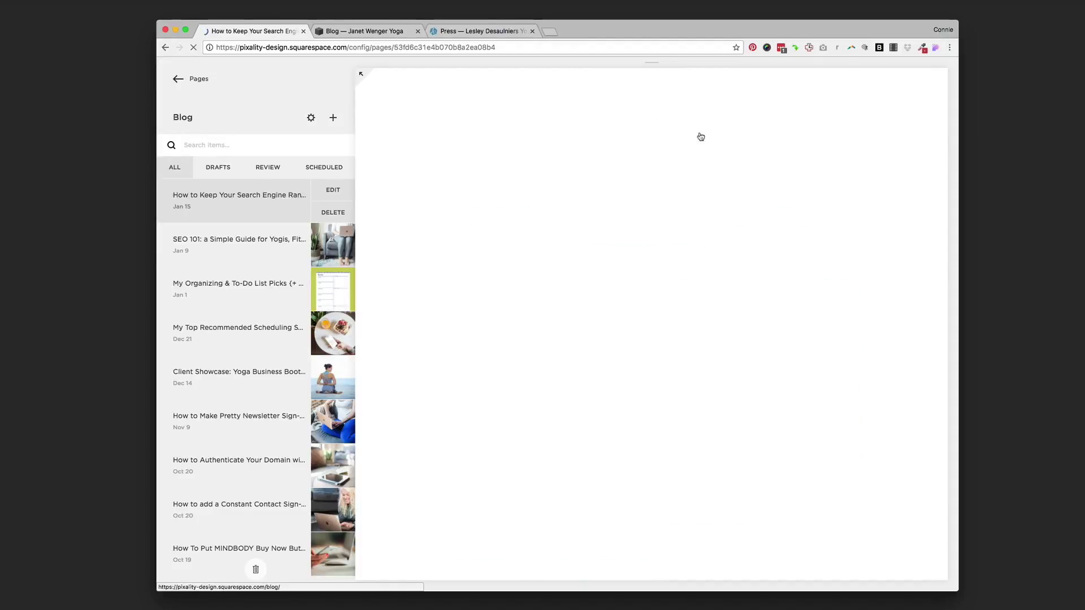